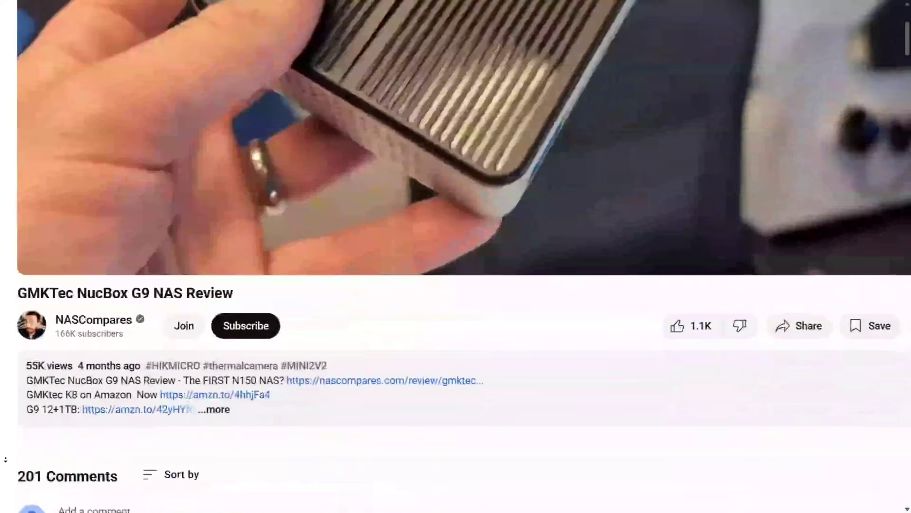
# - Read through the viewer comments under the GMKTec NucBox G9 NAS Review video
pyautogui.scroll(-20, 5, 454)
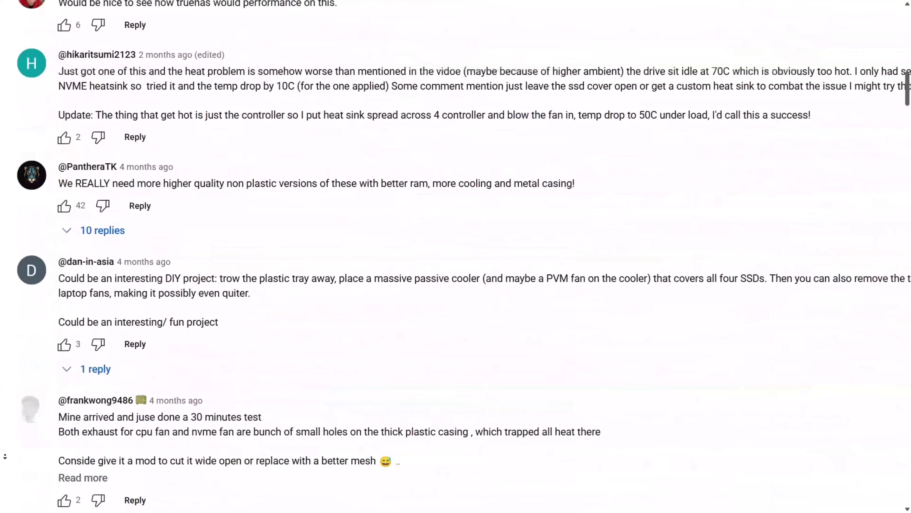
pyautogui.scroll(-20, 5, 456)
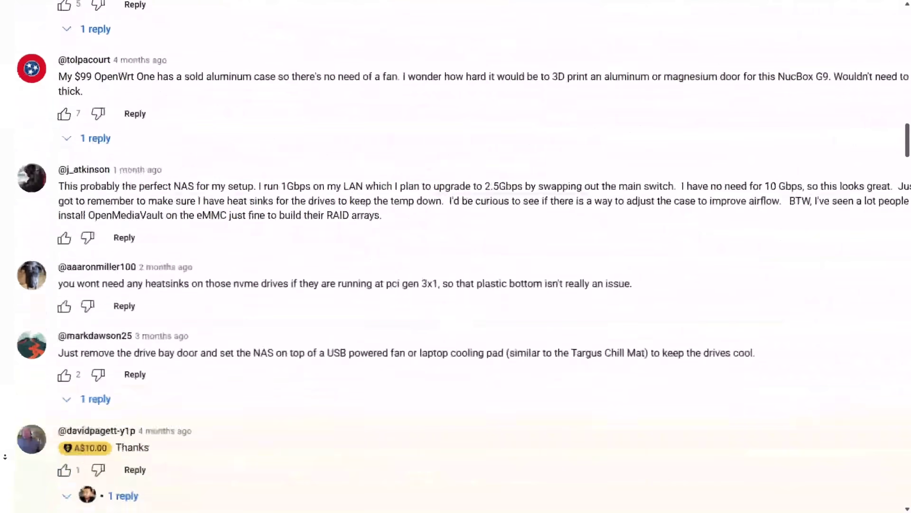
pyautogui.scroll(-20, 5, 460)
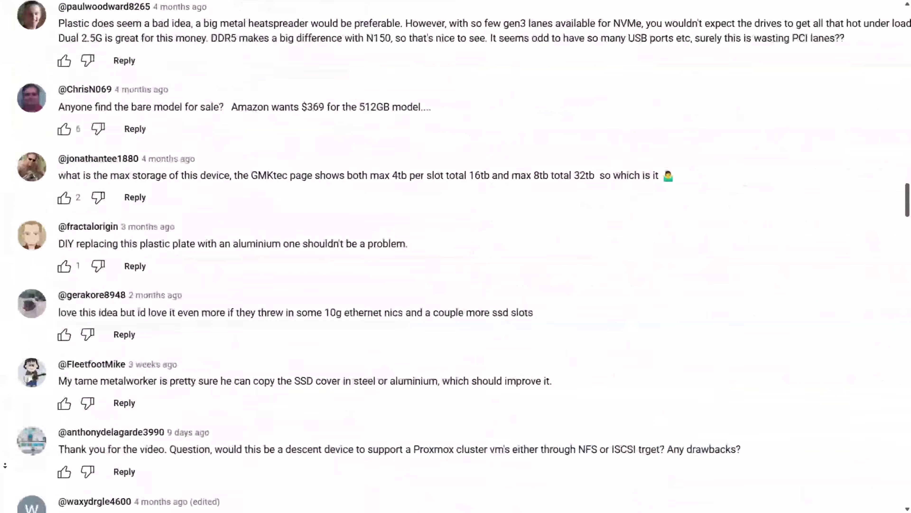
pyautogui.scroll(-20, 6, 496)
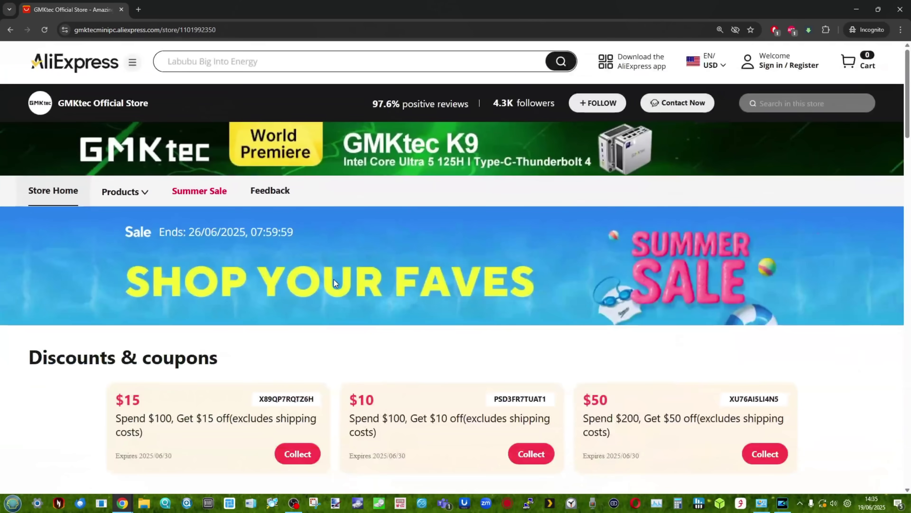
# - Browse the coupons and mini PC offers on the GMKtec Official Store home page on AliExpress
pyautogui.scroll(-5, 864, 435)
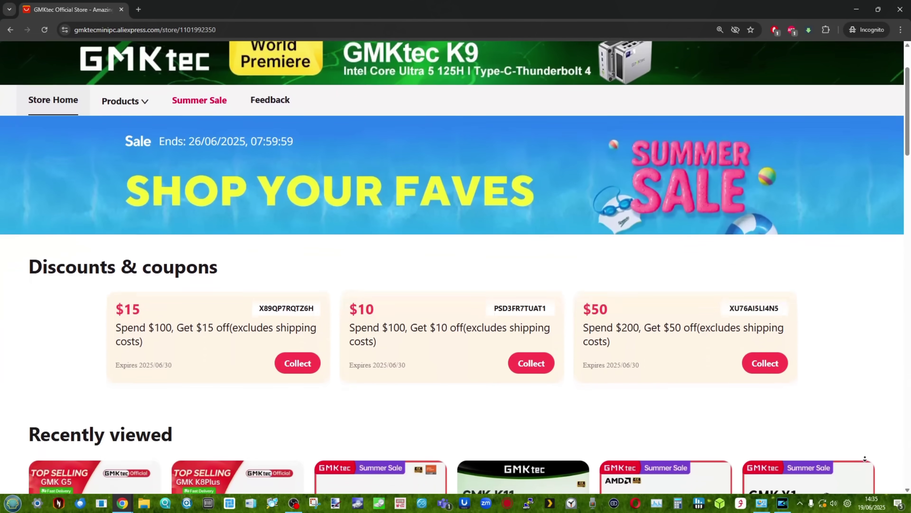
pyautogui.scroll(-6, 865, 459)
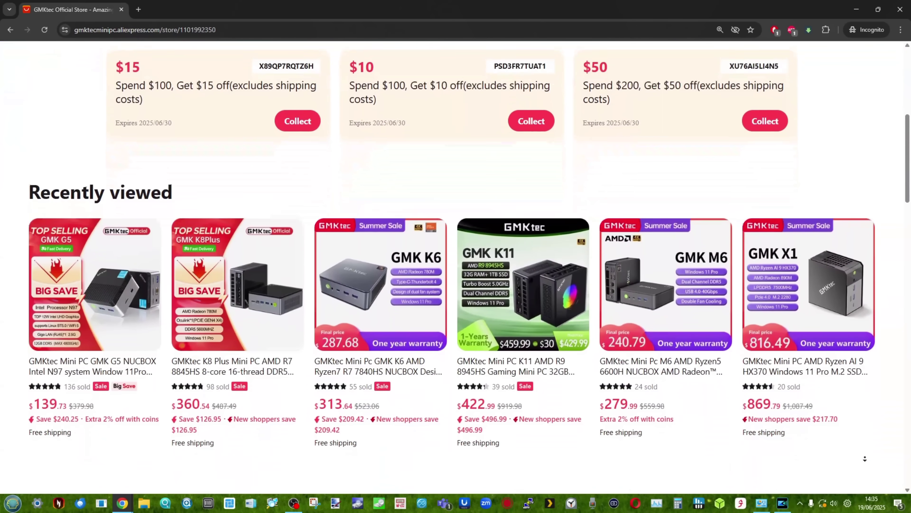
pyautogui.scroll(-6, 865, 459)
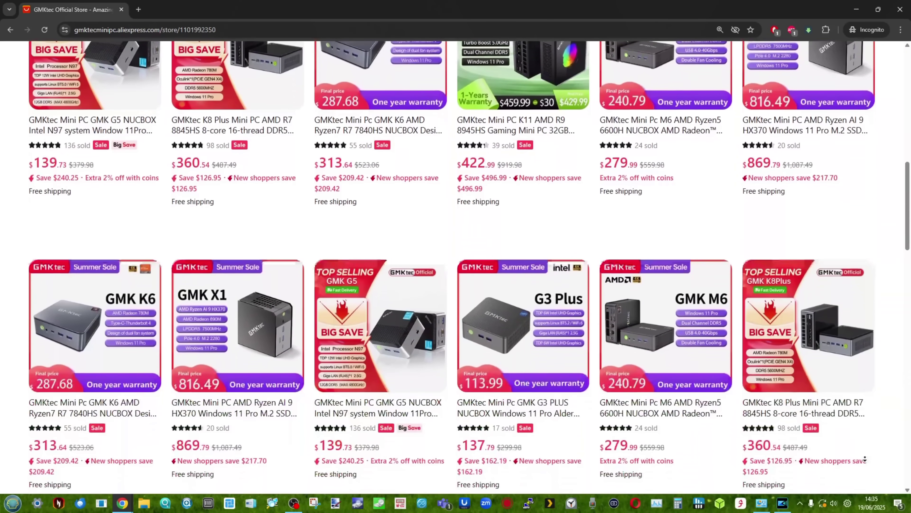
pyautogui.scroll(-2, 865, 459)
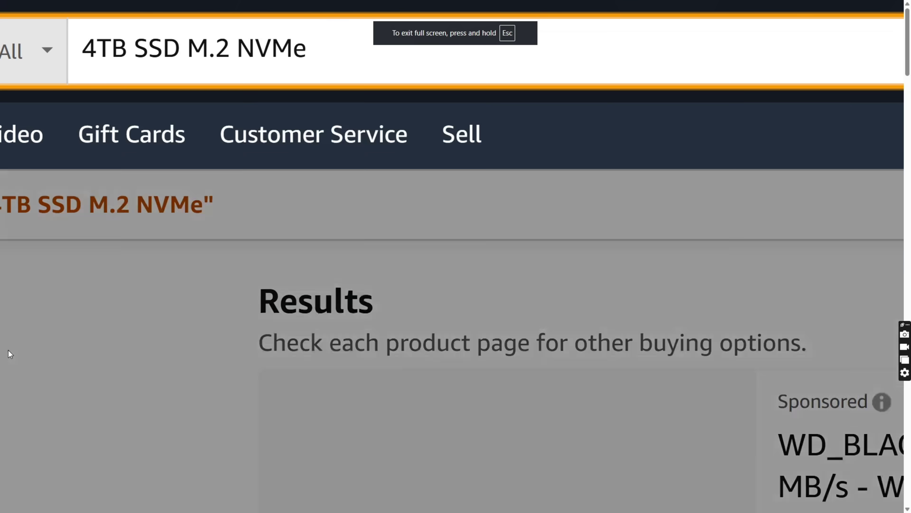
# - Look through the Amazon search results for 4TB M.2 NVMe SSDs and their prices
pyautogui.scroll(-15, 898, 100)
pyautogui.scroll(-10, 897, 100)
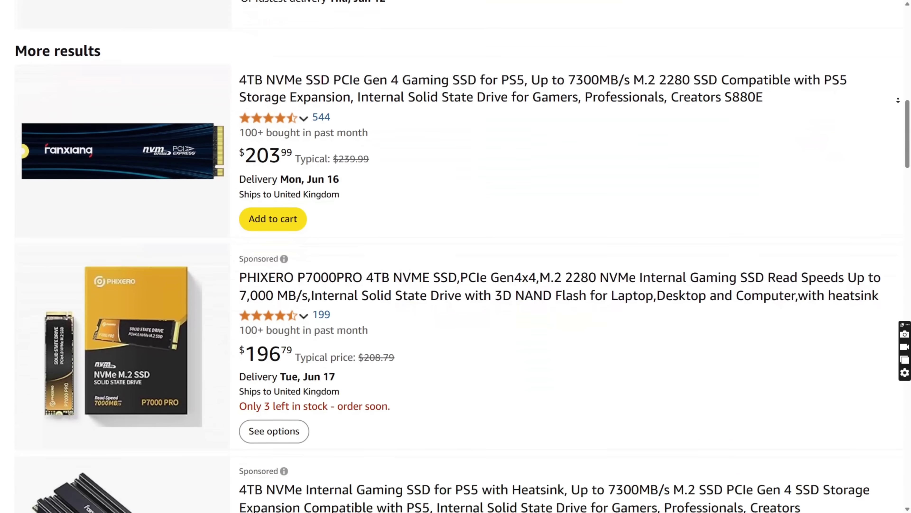
pyautogui.scroll(-5, 898, 100)
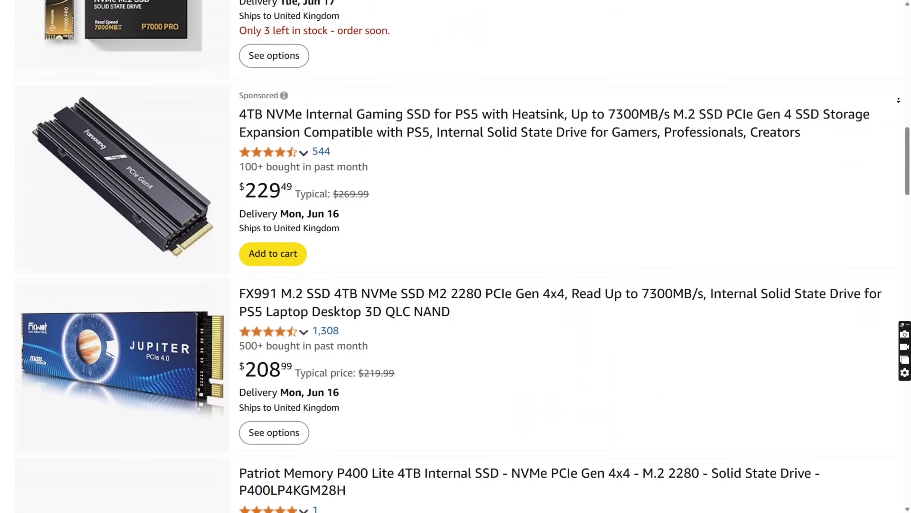
pyautogui.scroll(-11, 900, 101)
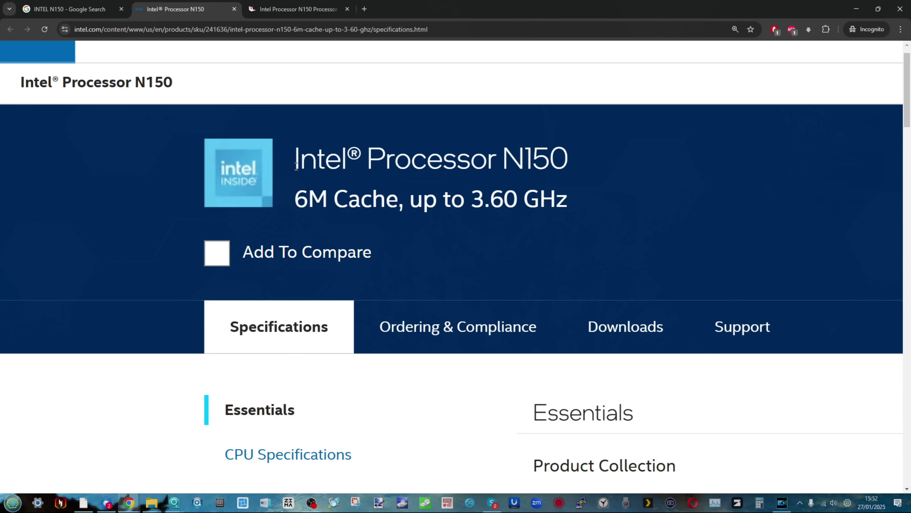
# - Zoom out the Intel Processor N150 specifications page and review its Essentials and CPU Specifications sections
pyautogui.hotkey('ctrl', '-')
pyautogui.hotkey('ctrl', '-')
pyautogui.hotkey('ctrl', '-')
pyautogui.hotkey('ctrl', '-')
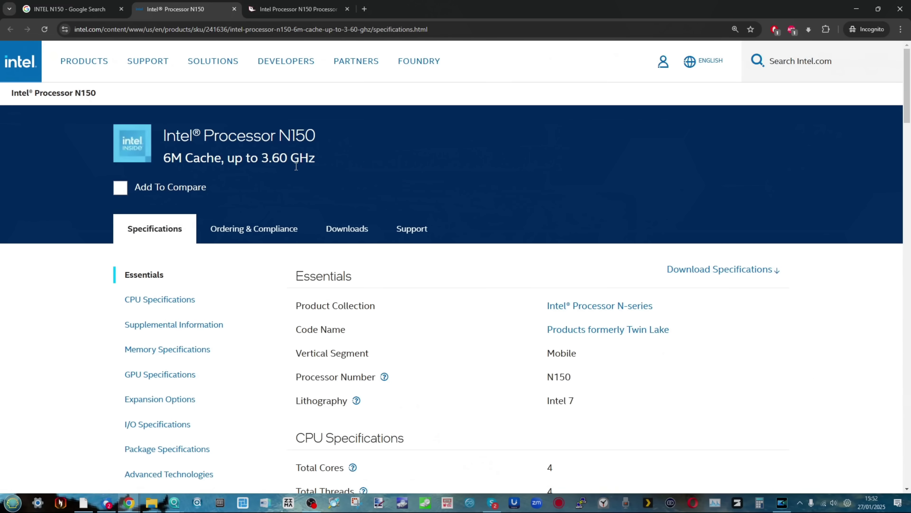
pyautogui.scroll(-4, 675, 251)
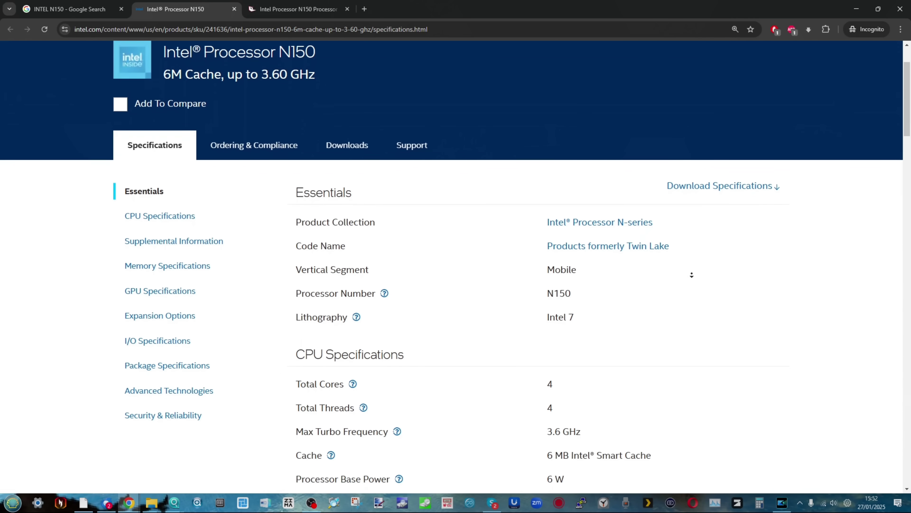
pyautogui.scroll(-2, 702, 278)
pyautogui.scroll(-2, 707, 281)
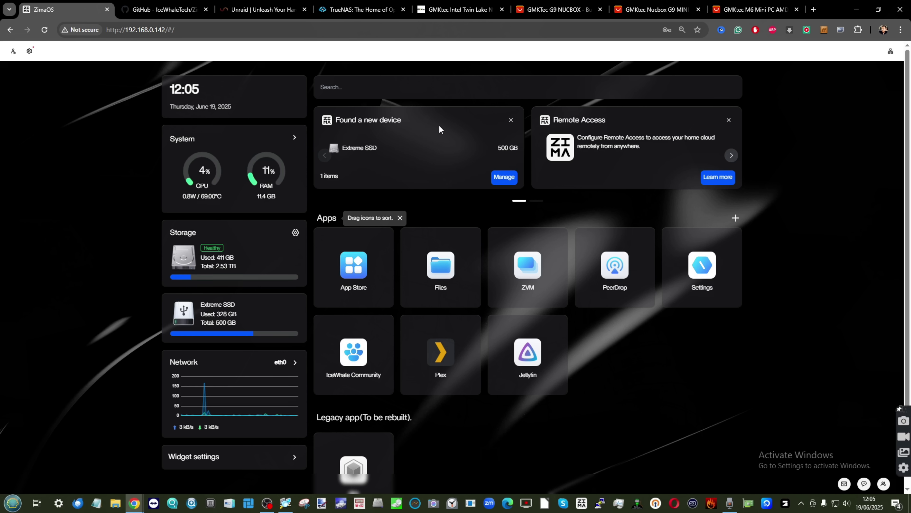
# - Compare the NucBox G9 offers on GMKtec's product page and AliExpress, highlighting the price on the AliExpress G9 listing
pyautogui.click(453, 10)
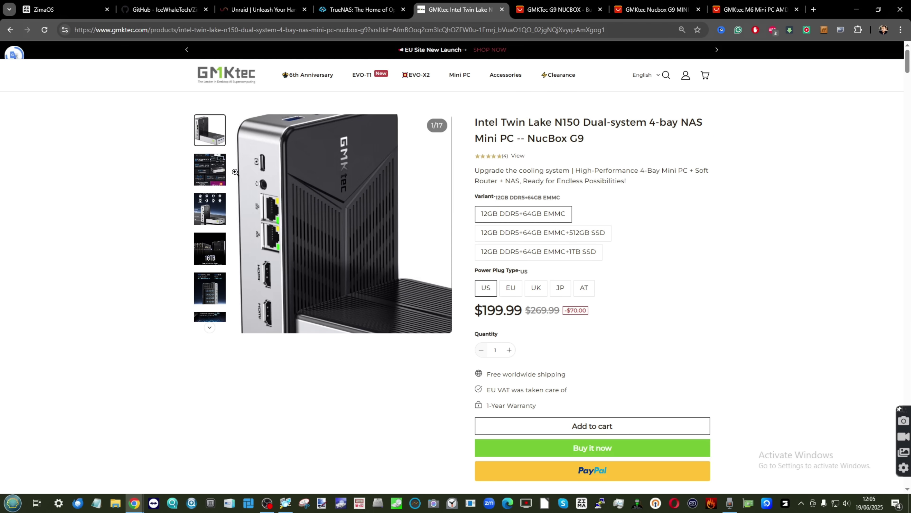
pyautogui.click(559, 9)
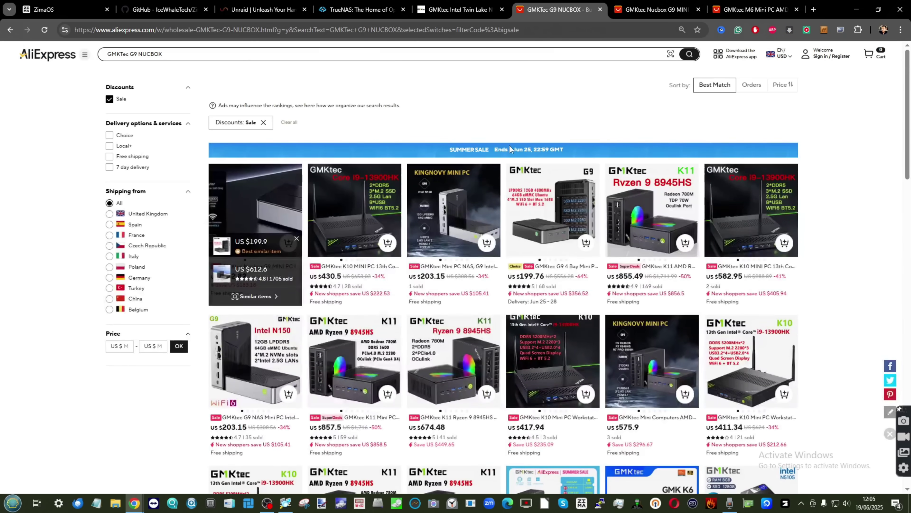
pyautogui.scroll(-2, 511, 152)
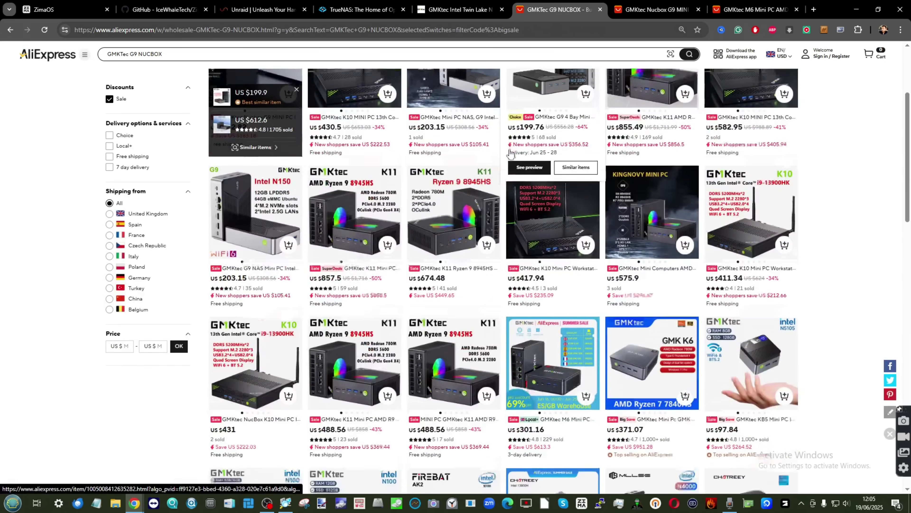
pyautogui.scroll(1, 511, 153)
pyautogui.click(657, 9)
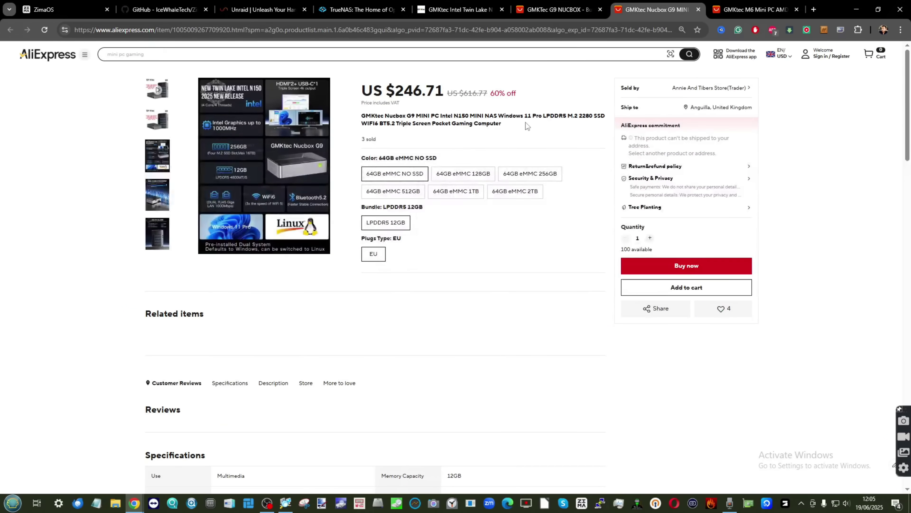
pyautogui.moveTo(386, 92); pyautogui.dragTo(443, 89)
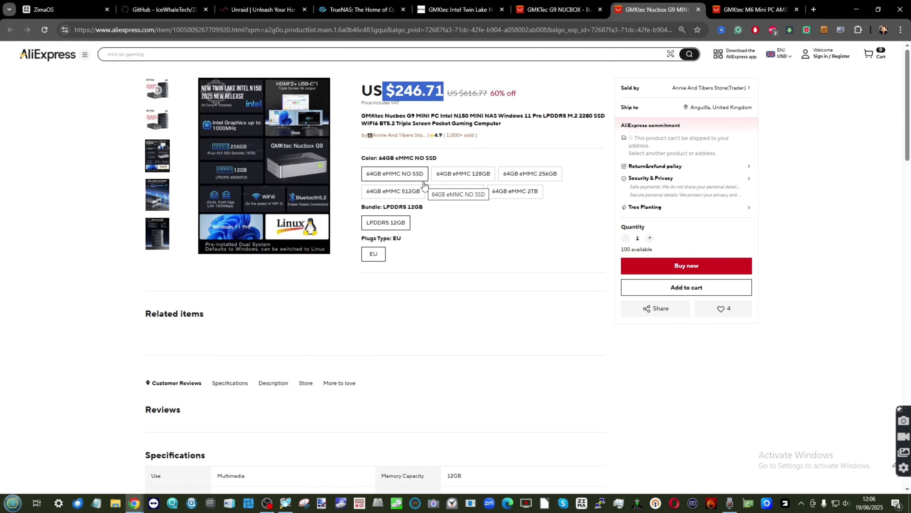
# - Open the GMKtec M6 Mini PC listing on AliExpress and examine its title specifications and product images
pyautogui.hotkey('ctrl', 'Tab')
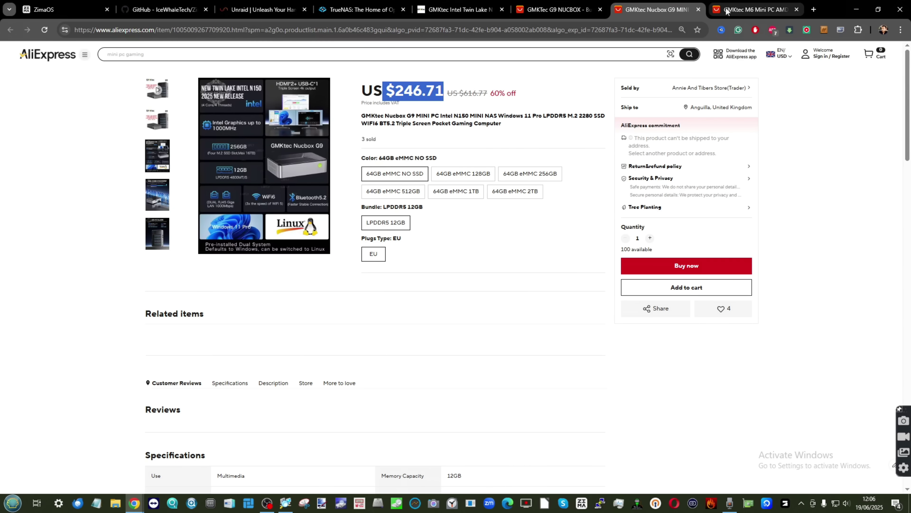
pyautogui.click(168, 121)
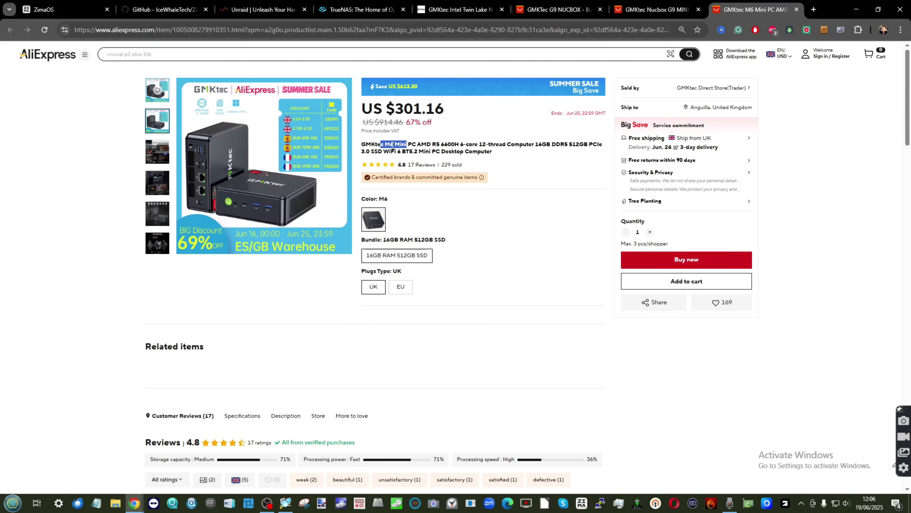
pyautogui.click(393, 145)
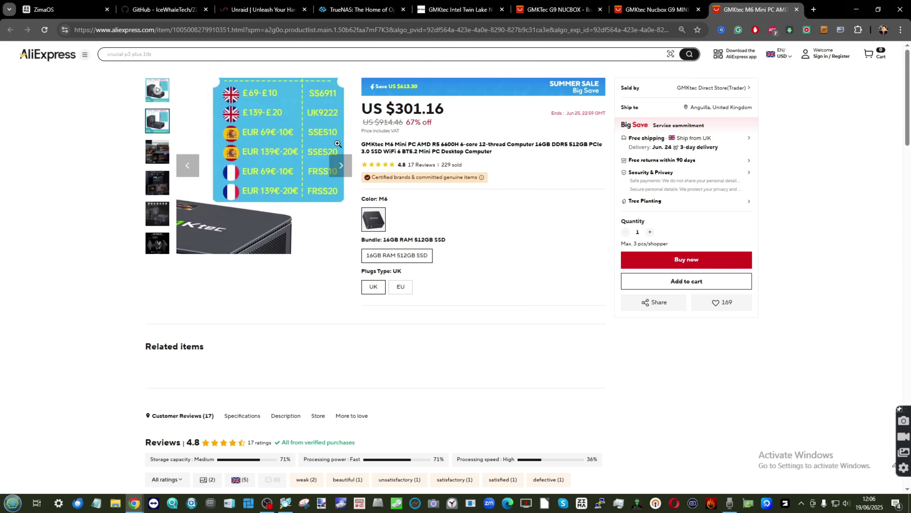
pyautogui.moveTo(600, 141); pyautogui.dragTo(429, 145)
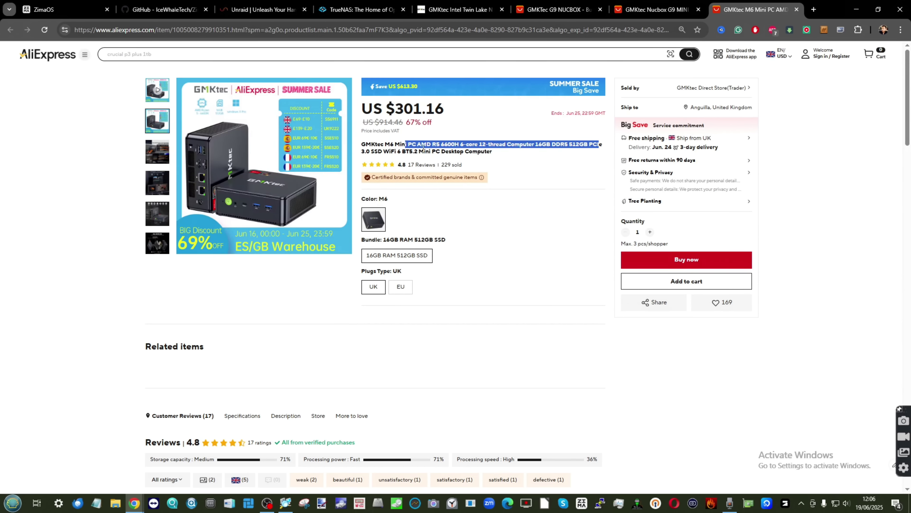
pyautogui.click(543, 141)
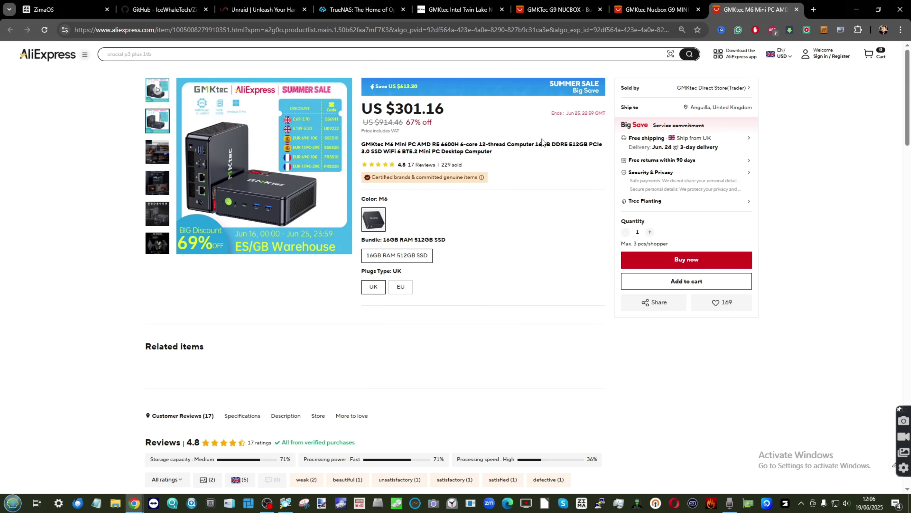
pyautogui.click(158, 153)
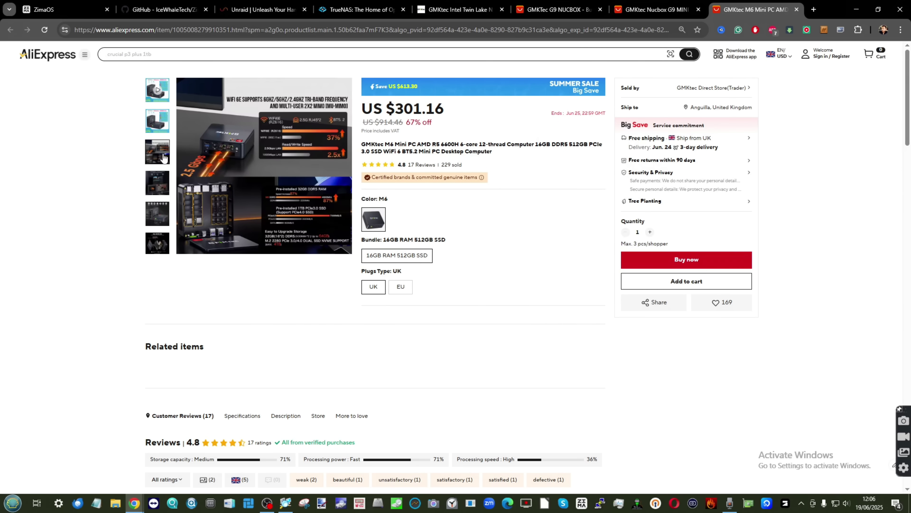
pyautogui.click(187, 165)
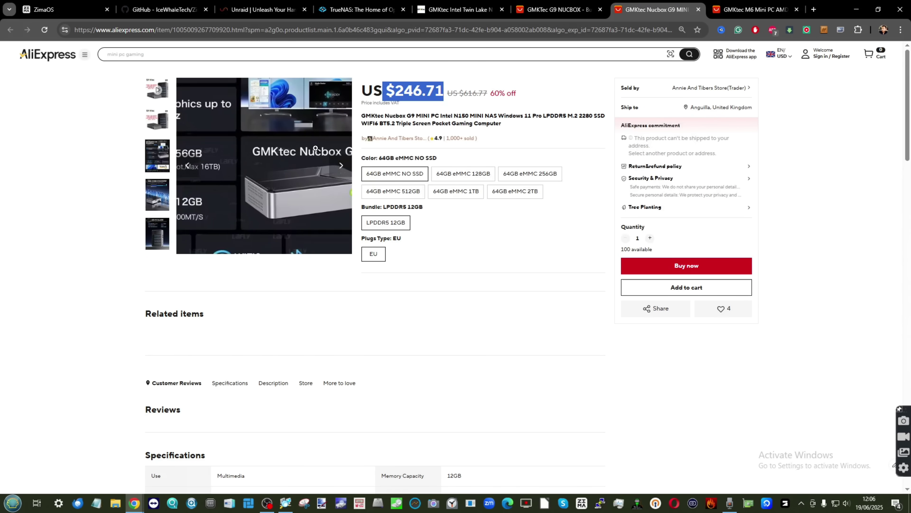
# - Check the 64GB eMMC NO SSD variant on the AliExpress G9 listing and return to GMKtec's NucBox G9 page
pyautogui.moveTo(378, 161); pyautogui.dragTo(438, 160)
pyautogui.click(428, 155)
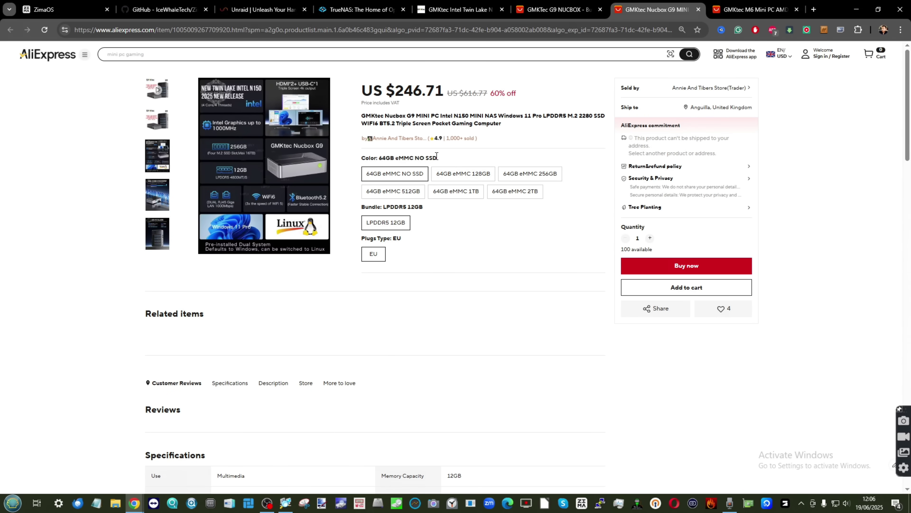
pyautogui.click(431, 10)
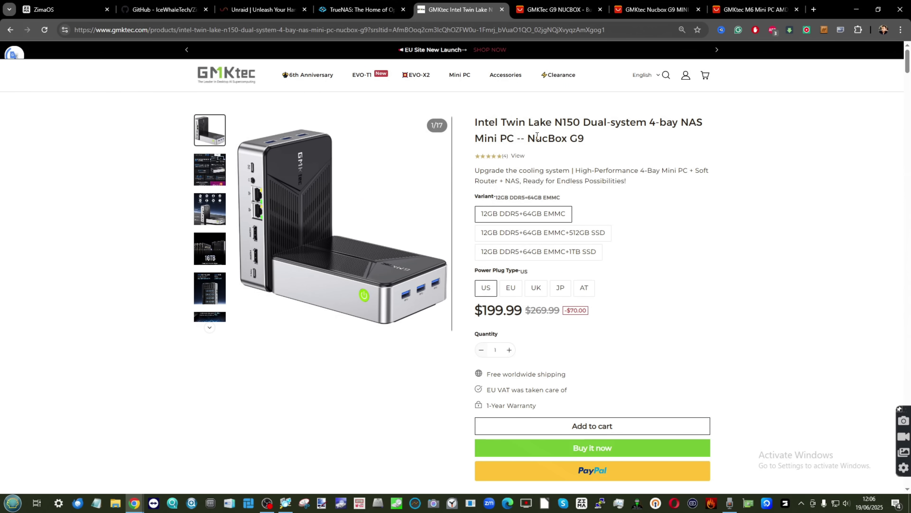
# - View the TrueNAS and Unraid home pages and go back to the AliExpress Nucbox G9 listing
pyautogui.click(373, 10)
pyautogui.scroll(10, 427, 229)
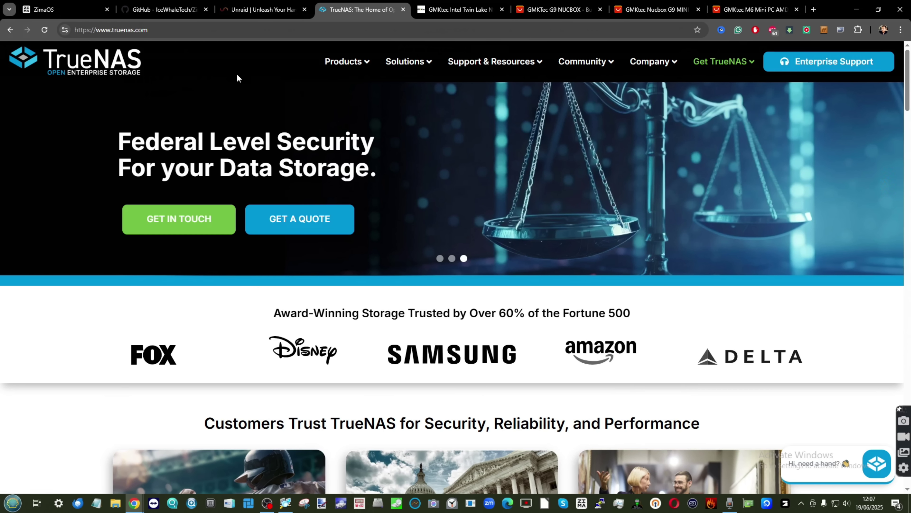
pyautogui.click(252, 12)
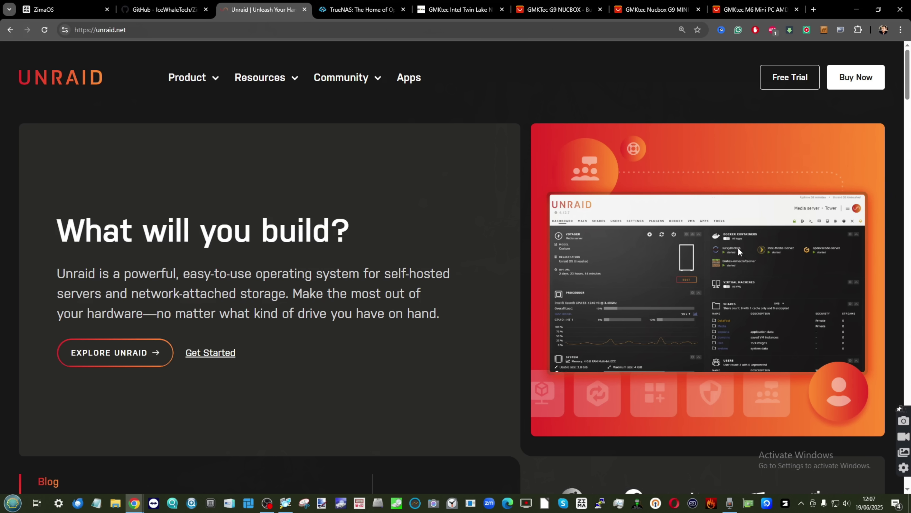
pyautogui.click(550, 4)
pyautogui.hotkey('ctrl', 'Tab')
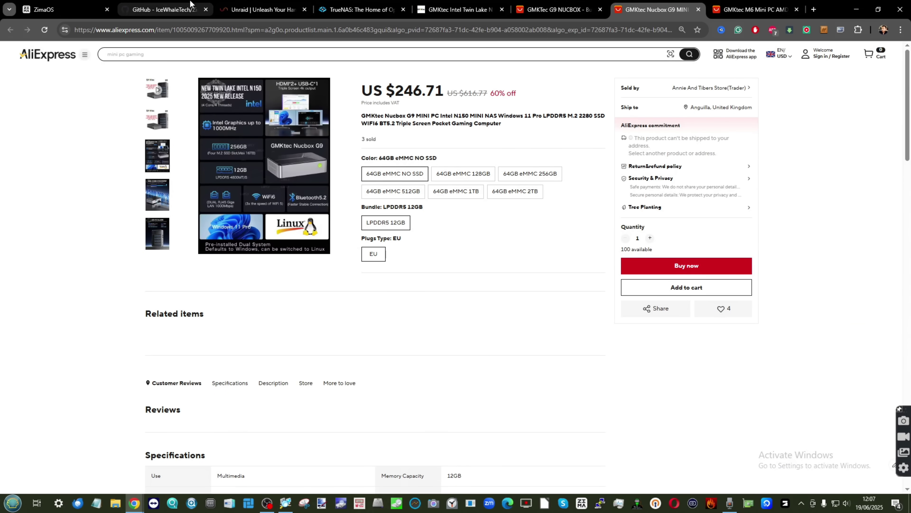
# - Open Unraid's pricing page and compare the Starter, Unleashed and Lifetime licenses
pyautogui.hotkey('ctrl', '3')
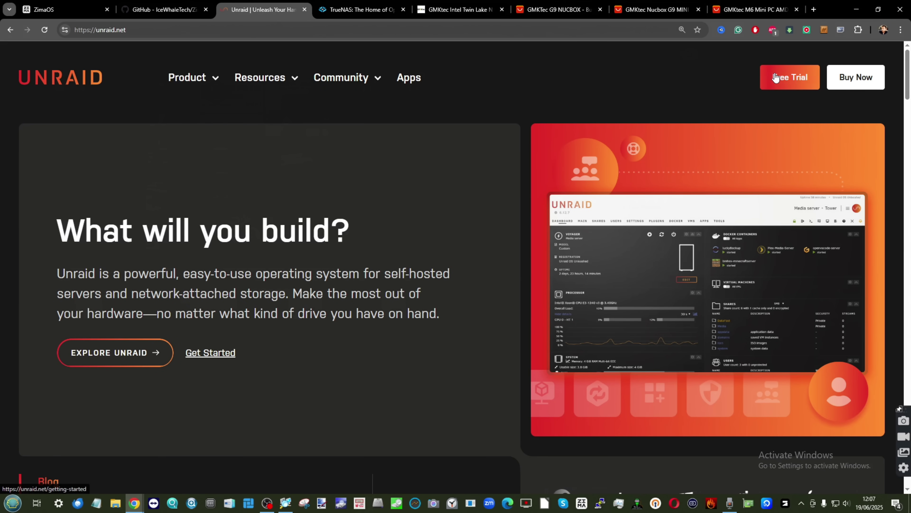
pyautogui.click(856, 77)
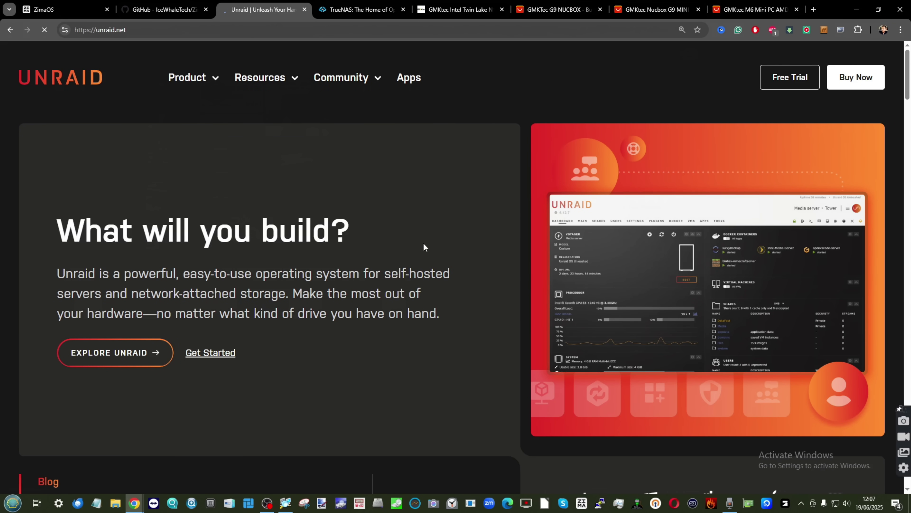
pyautogui.scroll(-5, 393, 258)
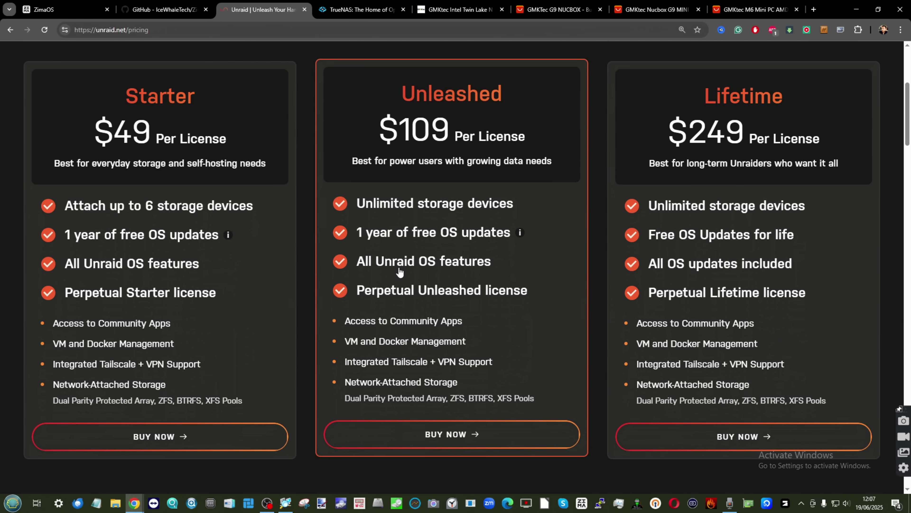
pyautogui.scroll(2, 400, 271)
# - Open the IceWhaleTech ZimaOS repository page on GitHub
pyautogui.hotkey('ctrl', 'shift', 'Tab')
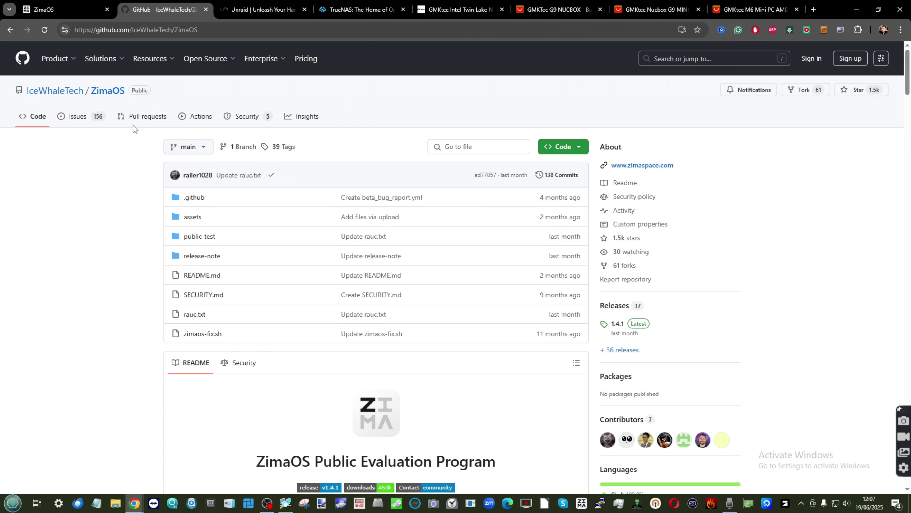
# - Switch to the ZimaOS dashboard, glance at the AliExpress Nucbox G9 listing again and return to the dashboard
pyautogui.hotkey('ctrl', 'shift', 'Tab')
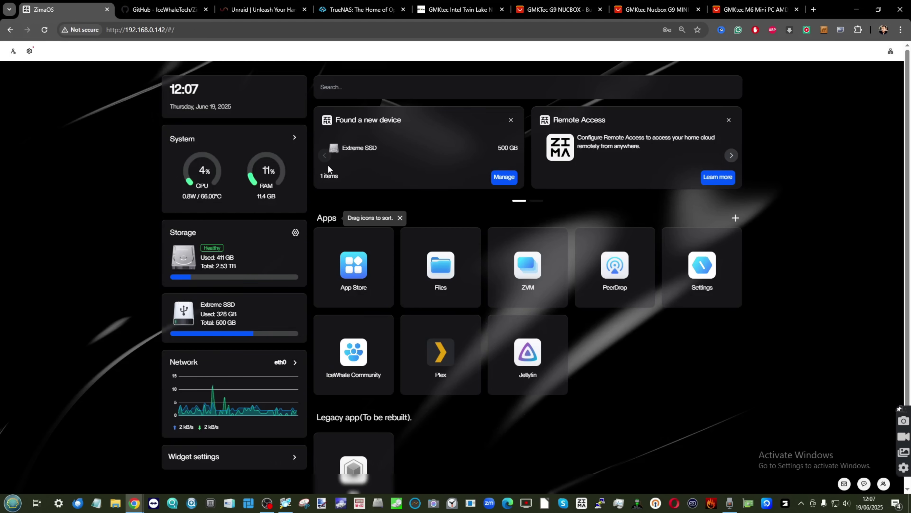
pyautogui.click(657, 9)
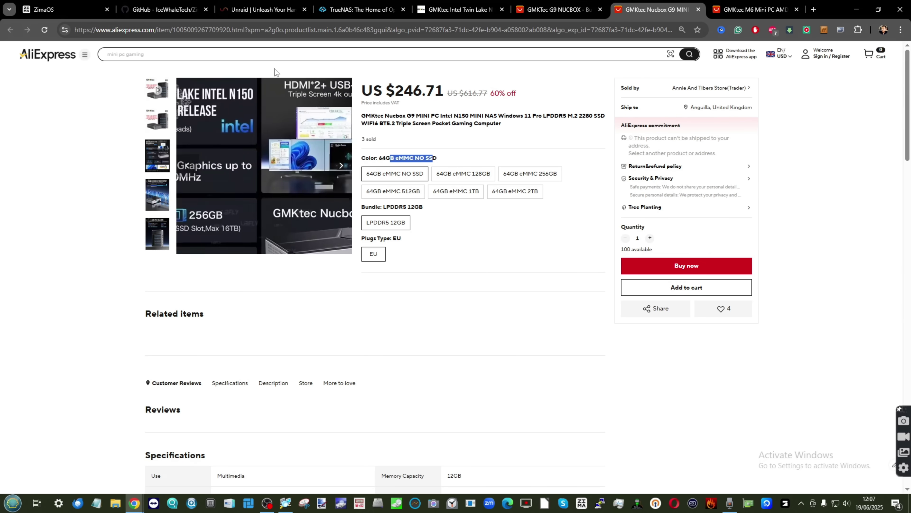
pyautogui.hotkey('ctrl', '1')
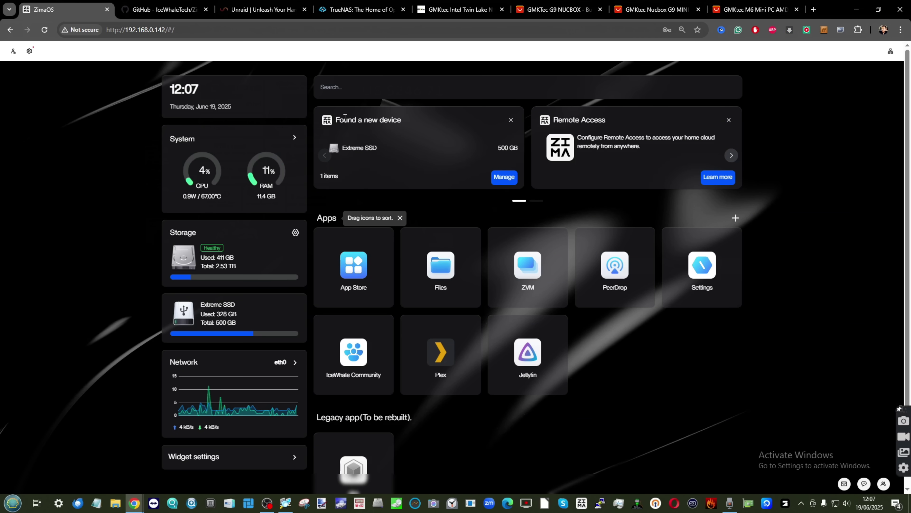
# - Review the ZimaOS storage settings and the SSD-Storage drive's details, closing them to return to the dashboard
pyautogui.click(296, 232)
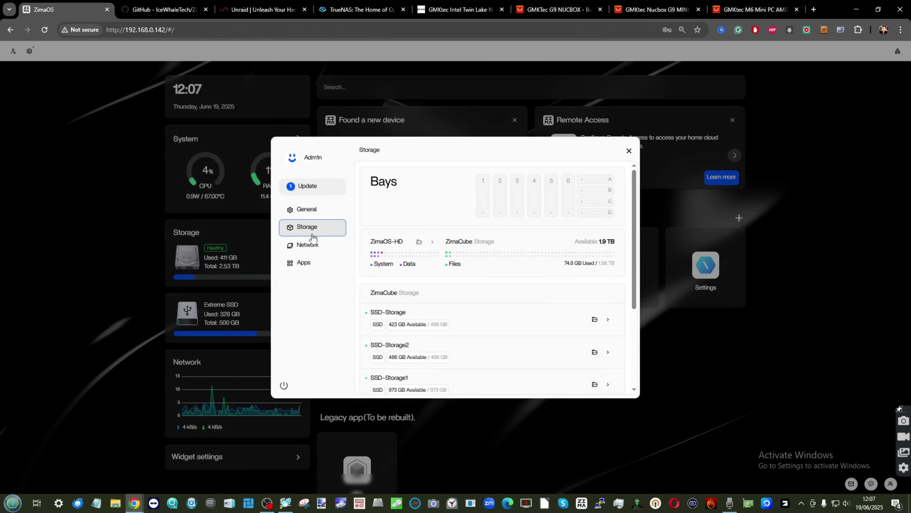
pyautogui.scroll(-3, 603, 219)
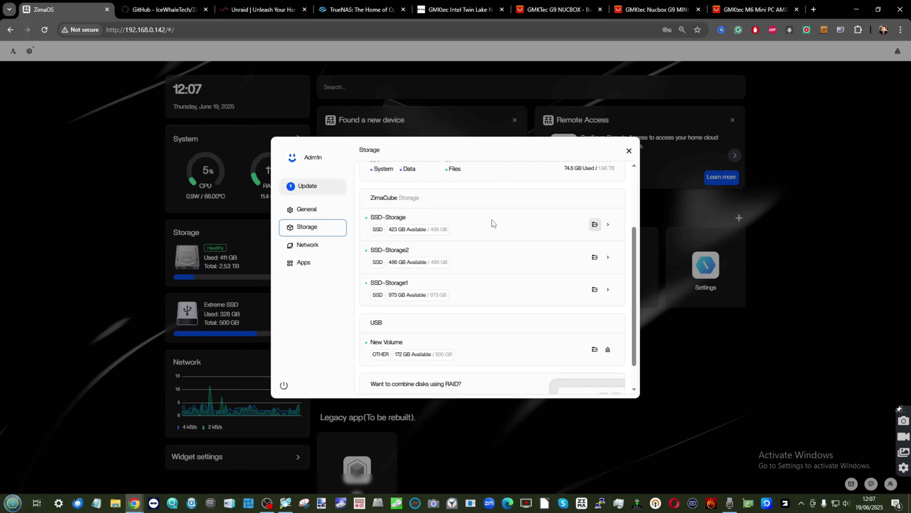
pyautogui.click(609, 225)
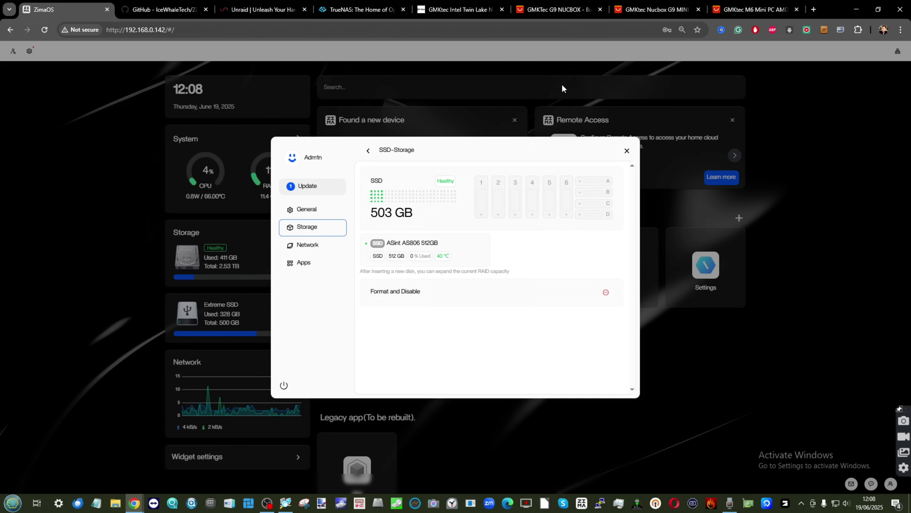
pyautogui.click(626, 150)
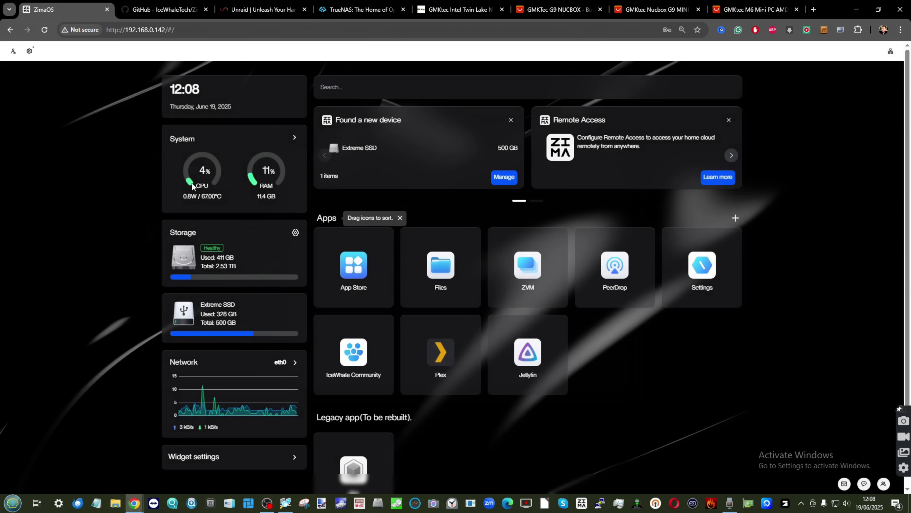
pyautogui.scroll(-2, 260, 169)
pyautogui.scroll(2, 269, 169)
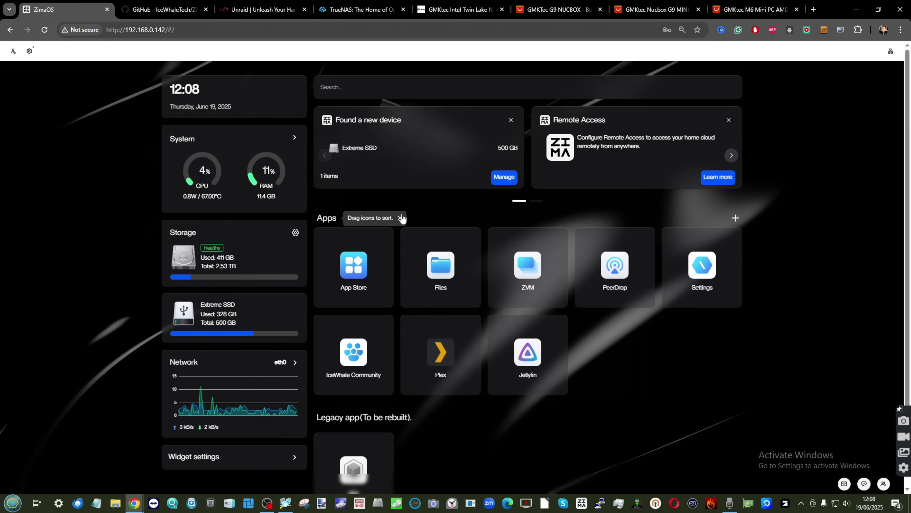
# - Open the ZimaOS App Store and search it for PLEX, JELLYFIN and EMBY in turn
pyautogui.click(353, 264)
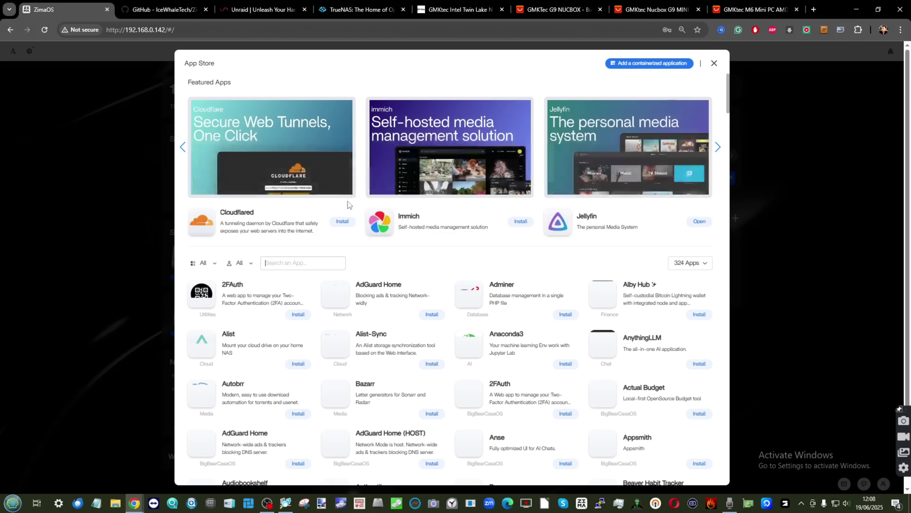
pyautogui.write('PLEX')
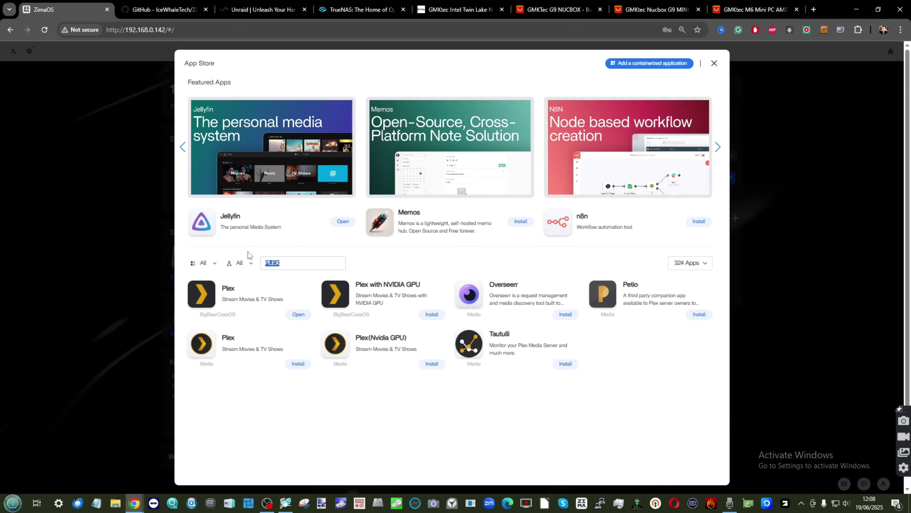
pyautogui.write('JELLYFIS')
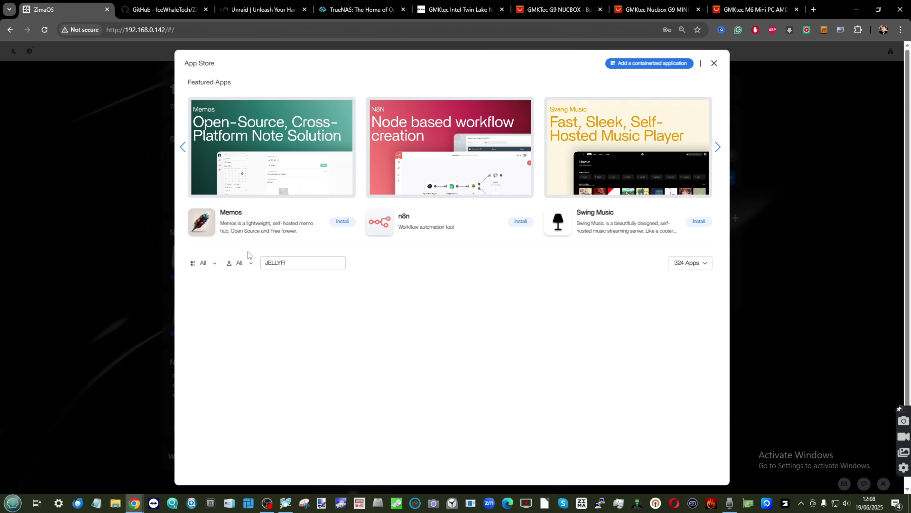
pyautogui.press('BackSpace')
pyautogui.write('N')
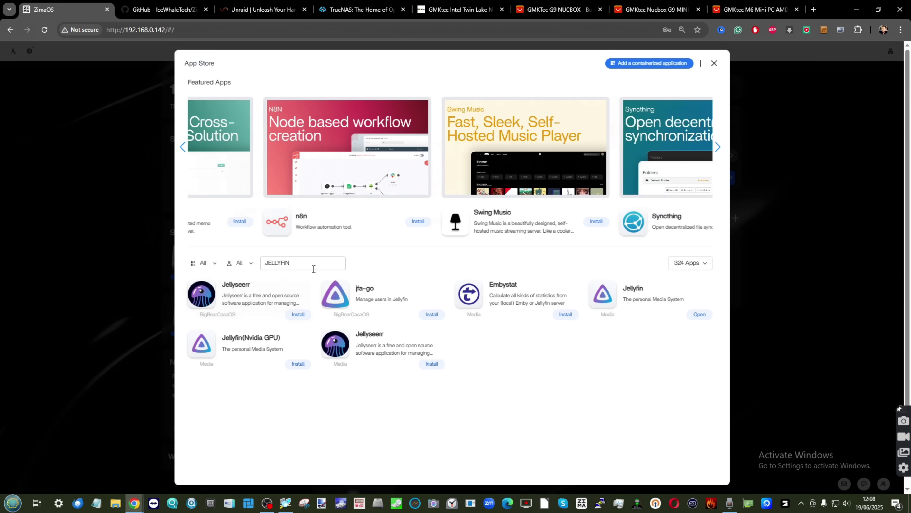
pyautogui.doubleClick(265, 264)
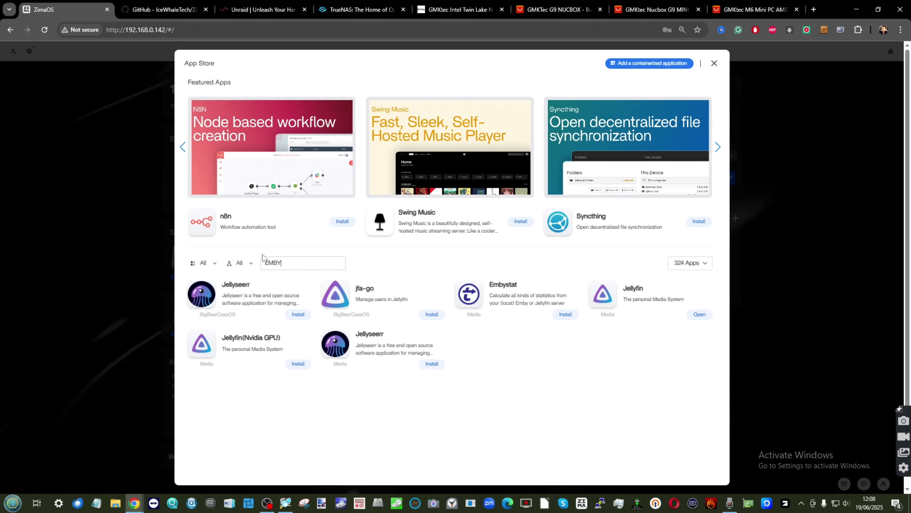
# - Search the App Store for TWONKY and ROON, and clear the search text
pyautogui.doubleClick(269, 262)
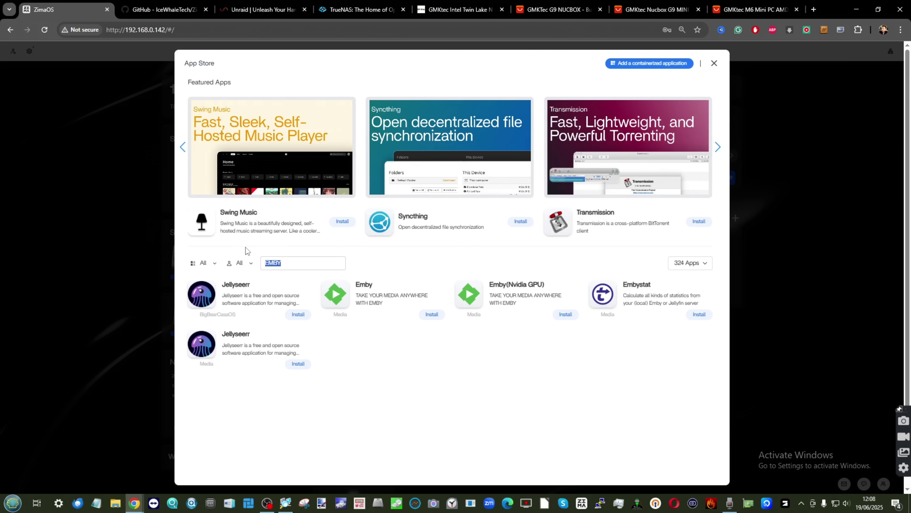
pyautogui.write('TWONKY')
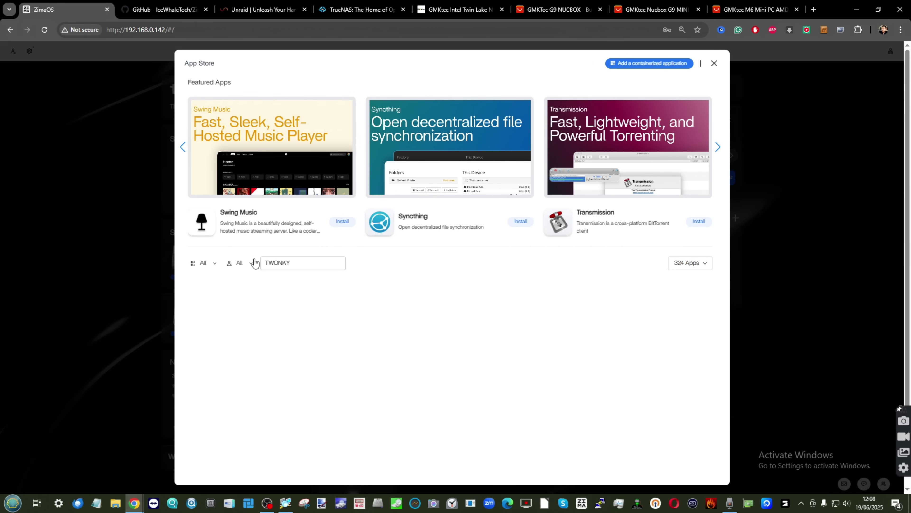
pyautogui.press('BackSpace')
pyautogui.press('BackSpace')
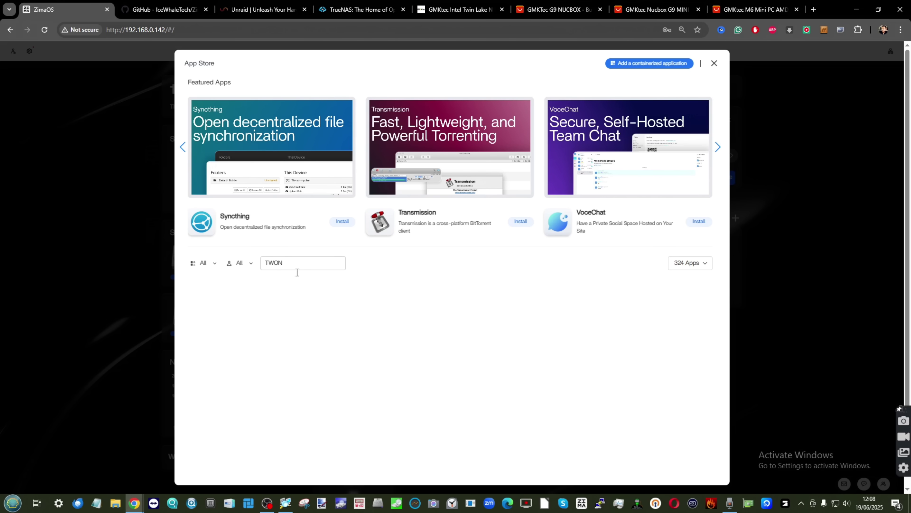
pyautogui.write('RO')
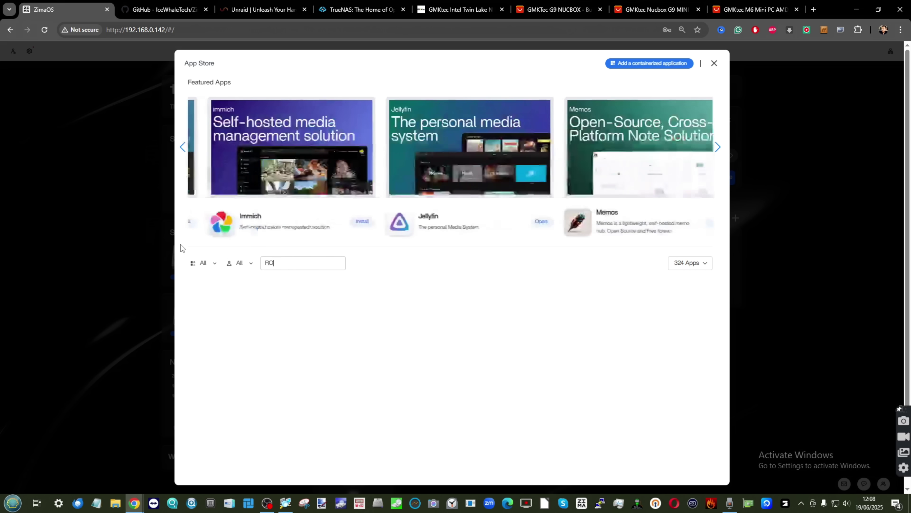
pyautogui.write('ON')
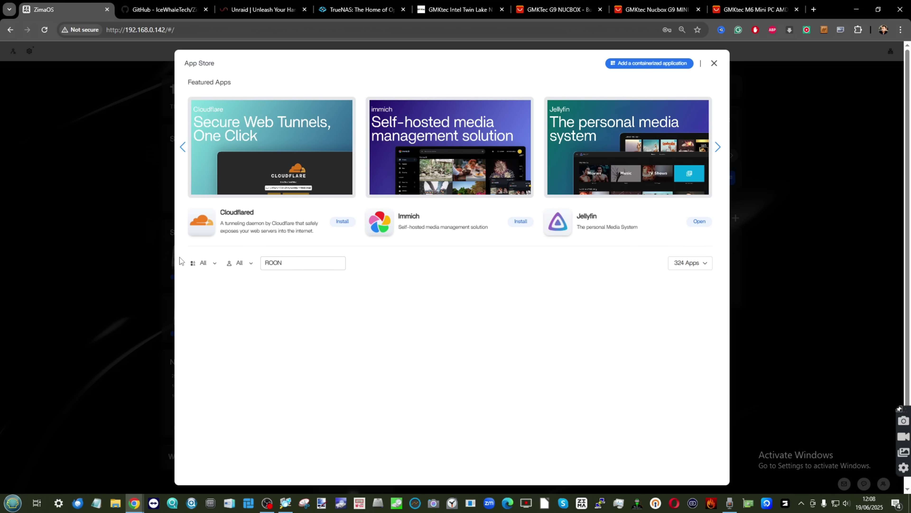
pyautogui.press('BackSpace')
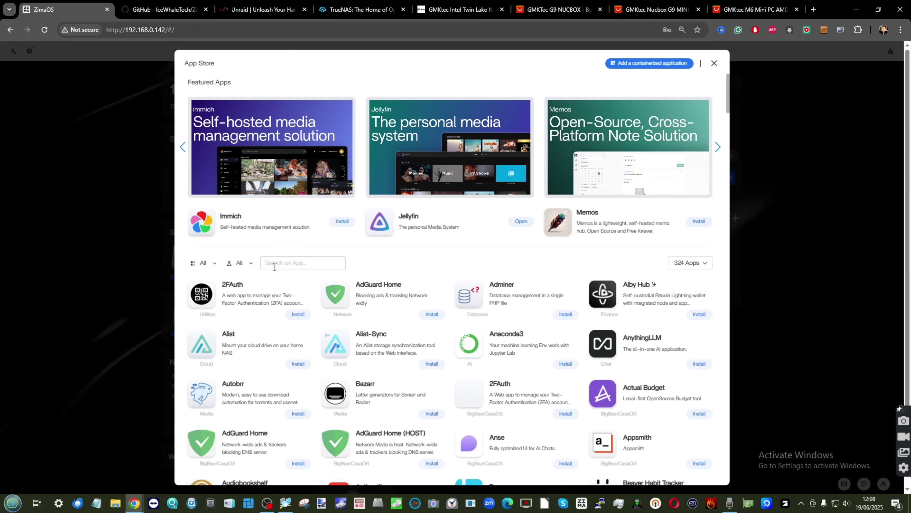
# - Filter the App Store by the Media category and look through the available apps
pyautogui.click(248, 263)
pyautogui.click(204, 264)
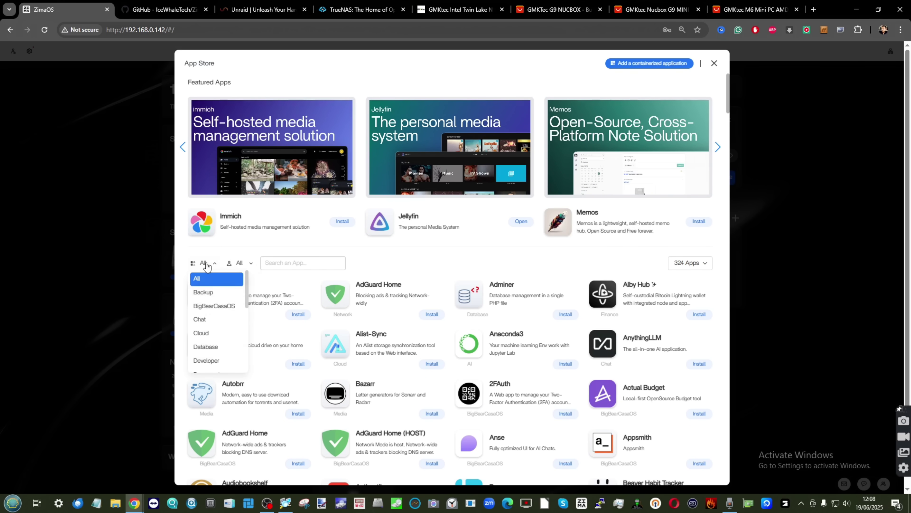
pyautogui.scroll(-5, 223, 346)
pyautogui.scroll(3, 223, 346)
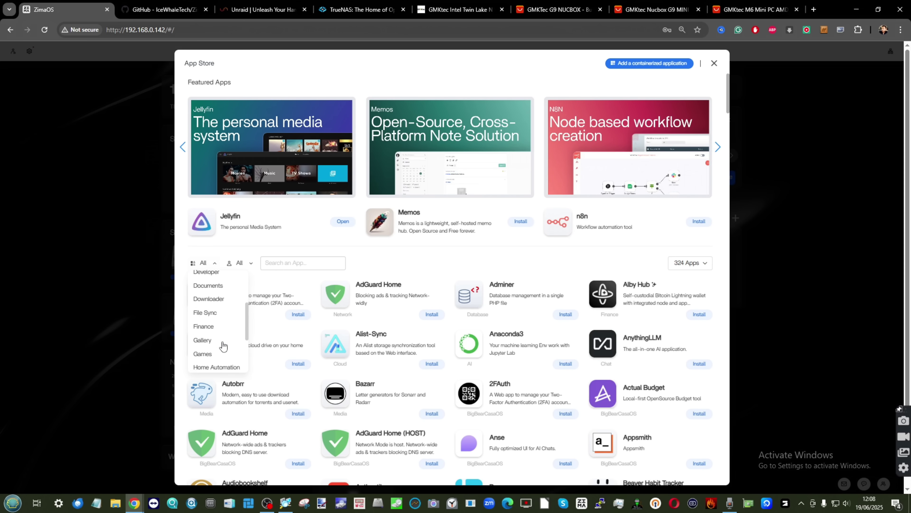
pyautogui.click(221, 344)
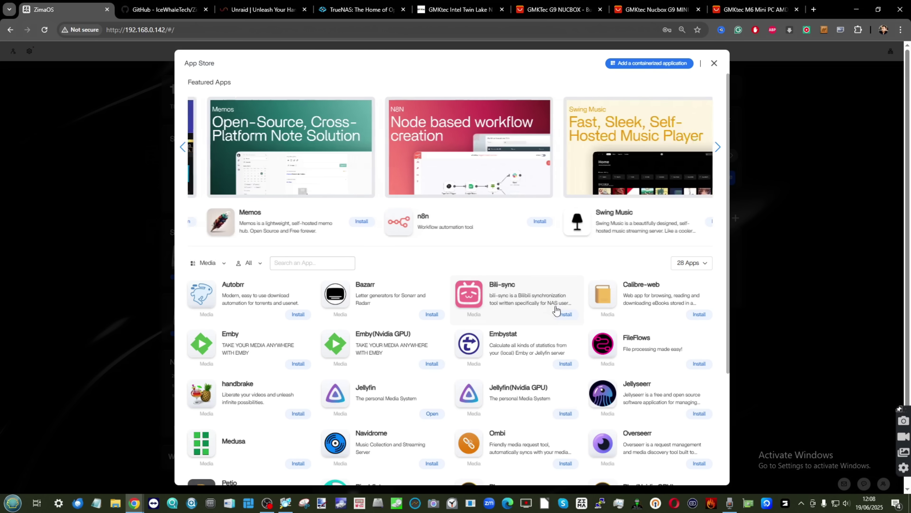
pyautogui.scroll(-4, 545, 306)
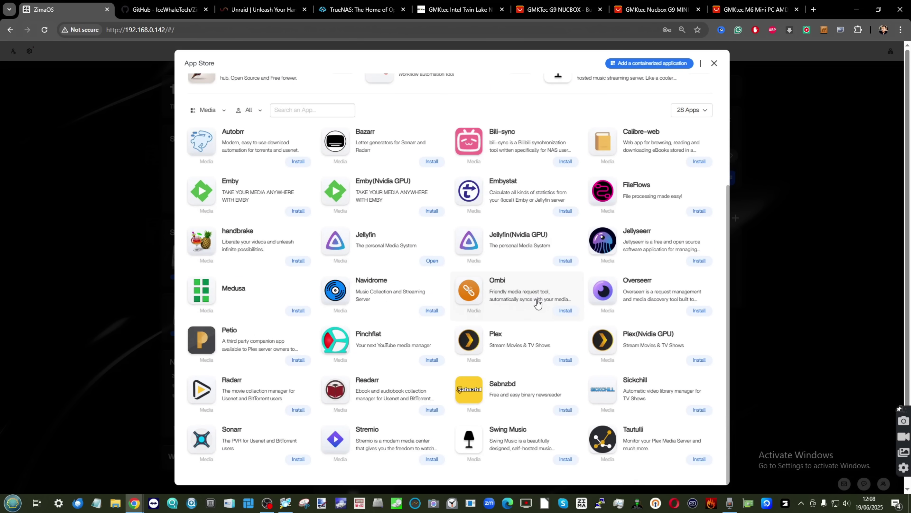
# - Revisit the GitHub repository, highlight the ZimaOS name in its heading and go back to the ZimaOS page
pyautogui.click(165, 9)
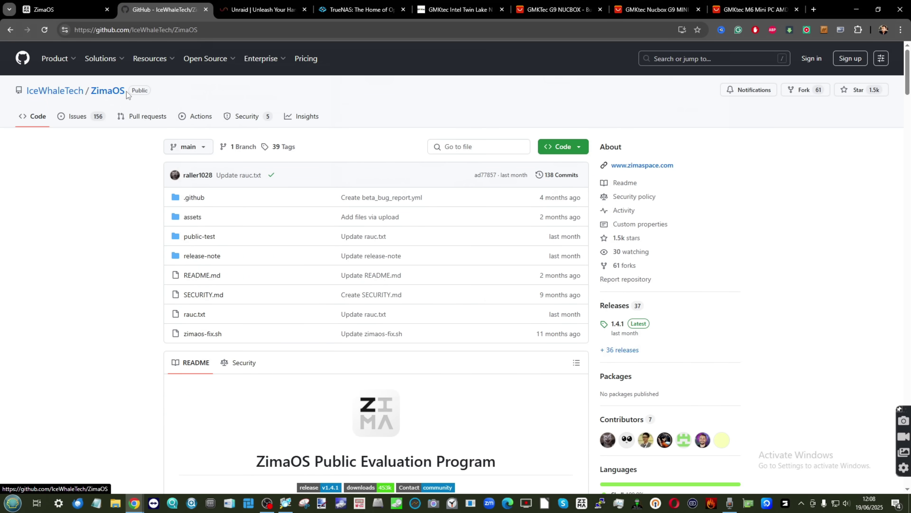
pyautogui.moveTo(129, 90); pyautogui.dragTo(93, 95)
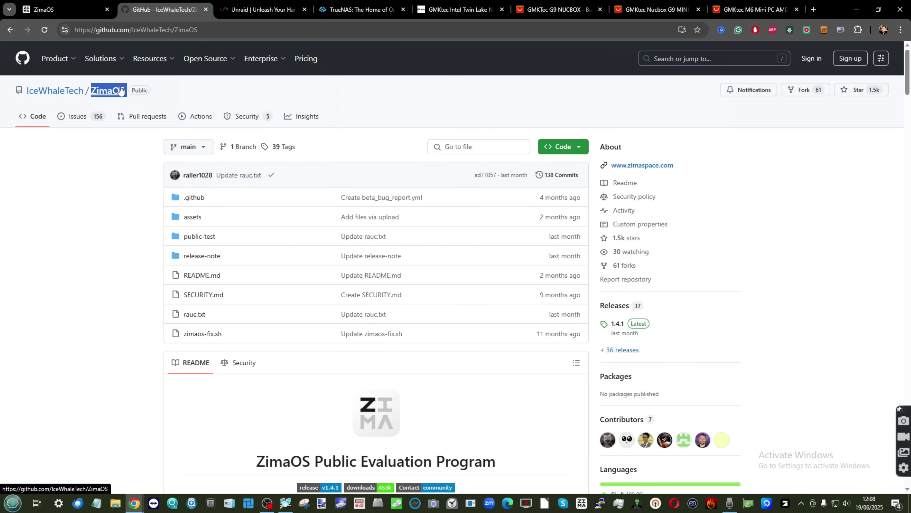
pyautogui.click(58, 8)
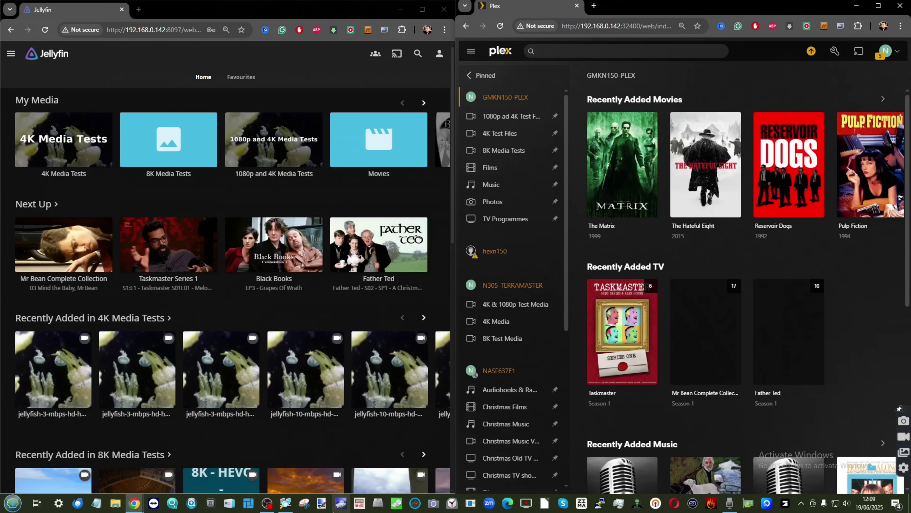
# - Check the running recording in OBS and return to the side-by-side Jellyfin and Plex windows
pyautogui.click(267, 504)
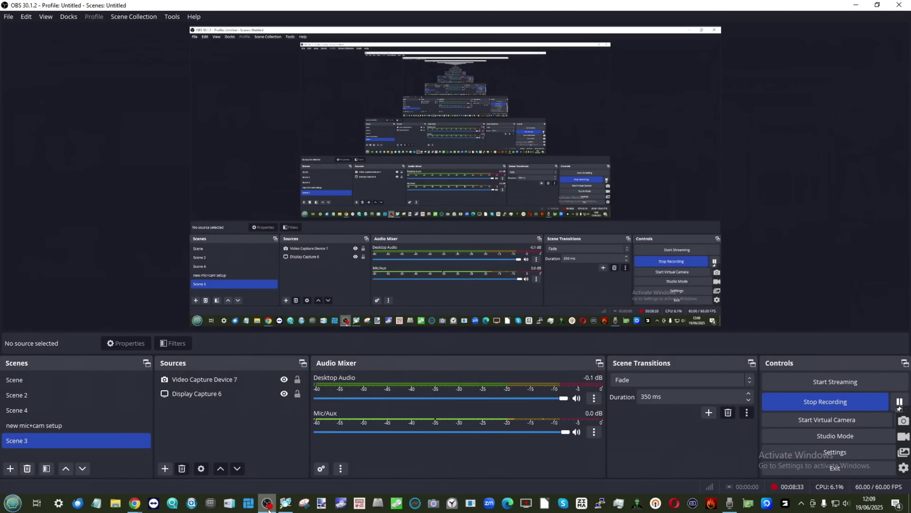
pyautogui.click(268, 505)
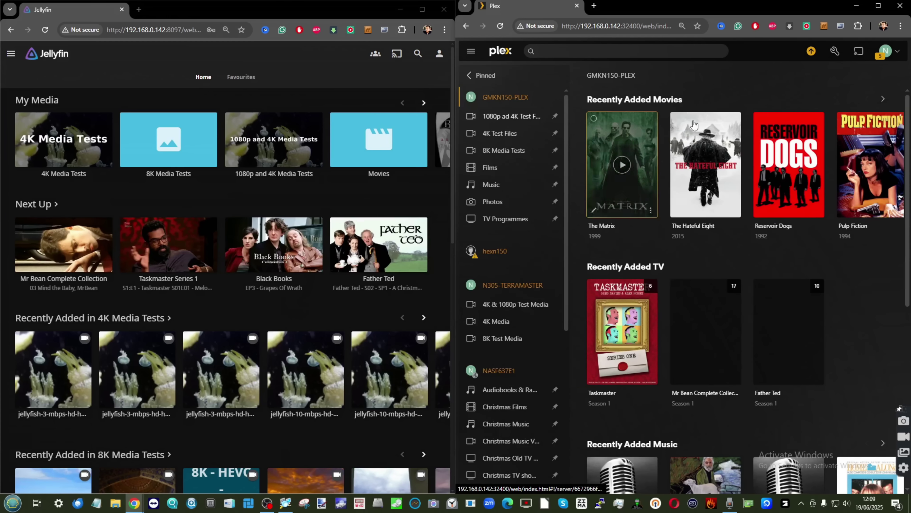
# - Open The Matrix in the Plex library and review its details, cast, ratings, extras and other ways to watch
pyautogui.click(634, 138)
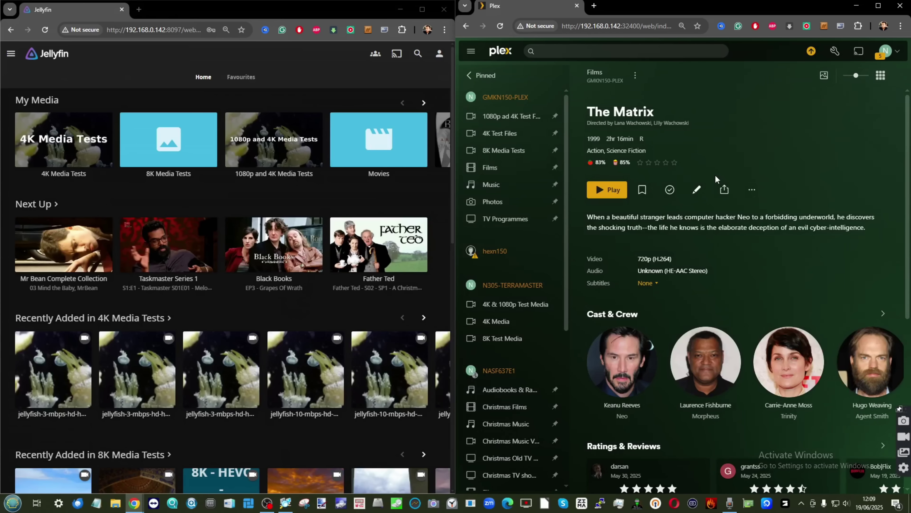
pyautogui.scroll(-3, 715, 174)
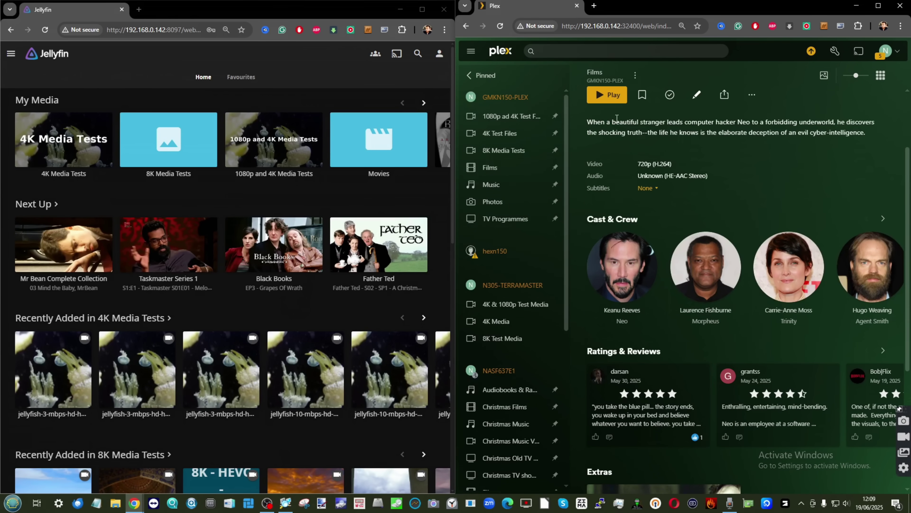
pyautogui.scroll(-5, 759, 188)
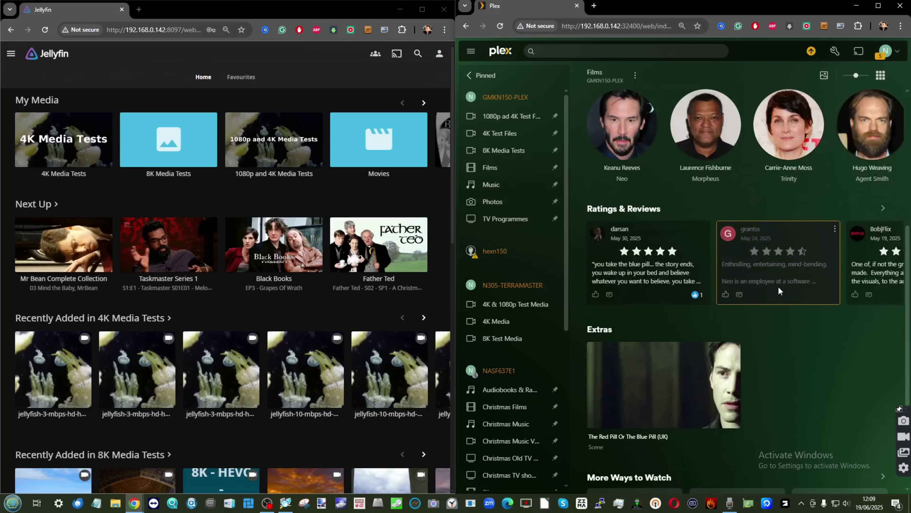
pyautogui.scroll(8, 779, 273)
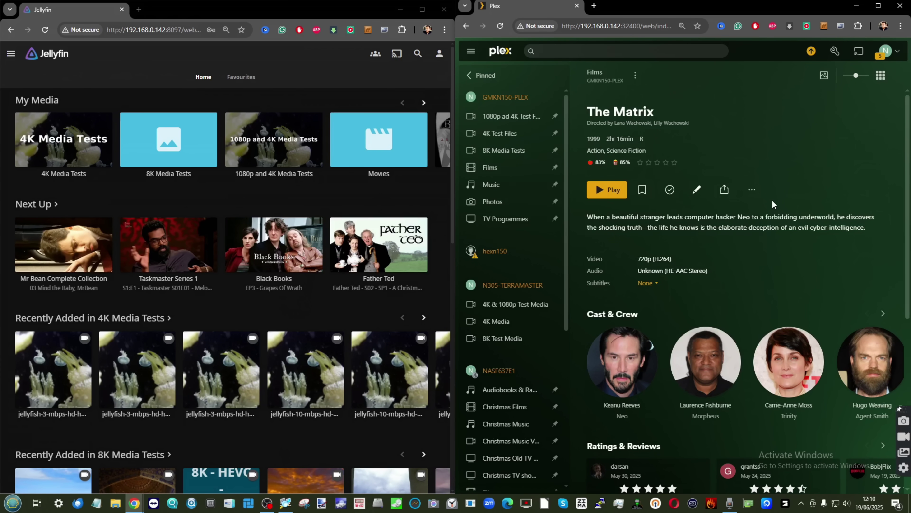
pyautogui.scroll(-4, 772, 203)
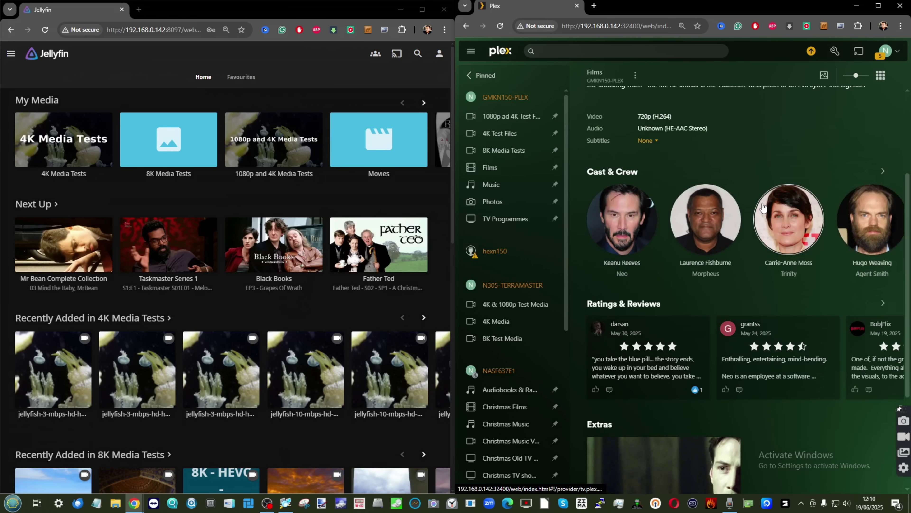
pyautogui.scroll(-5, 752, 187)
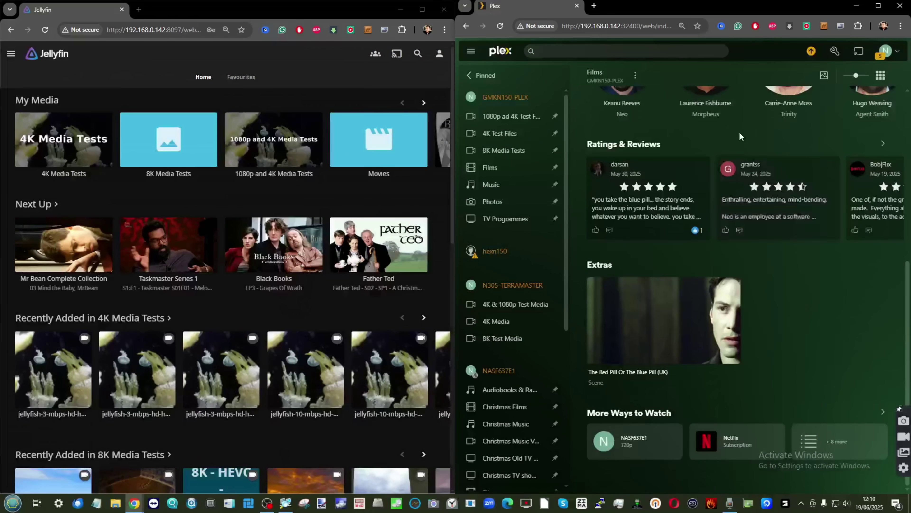
pyautogui.scroll(8, 747, 133)
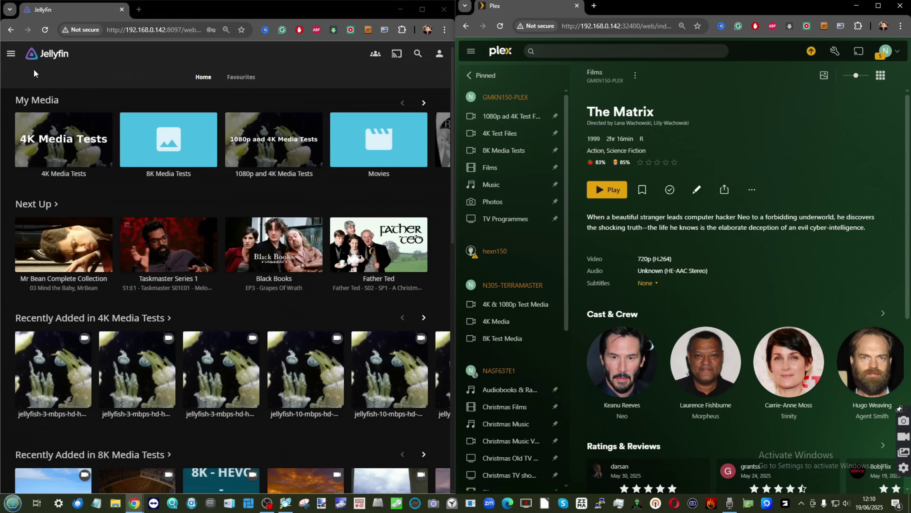
# - View the Jellyfin user settings page and return to the Jellyfin home page
pyautogui.click(10, 53)
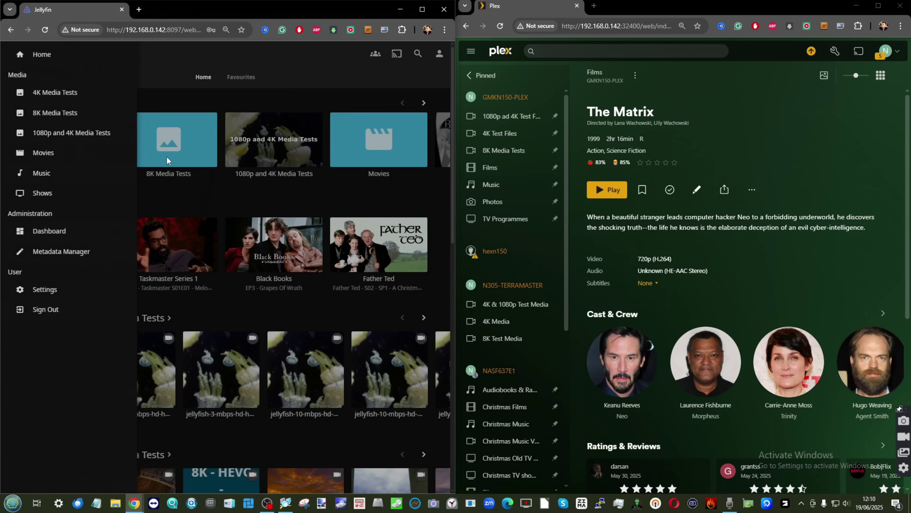
pyautogui.click(40, 291)
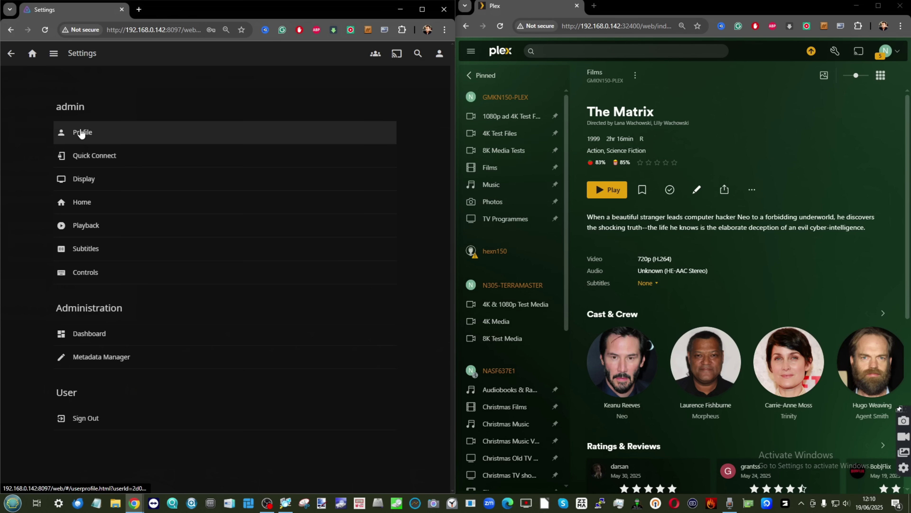
pyautogui.click(11, 53)
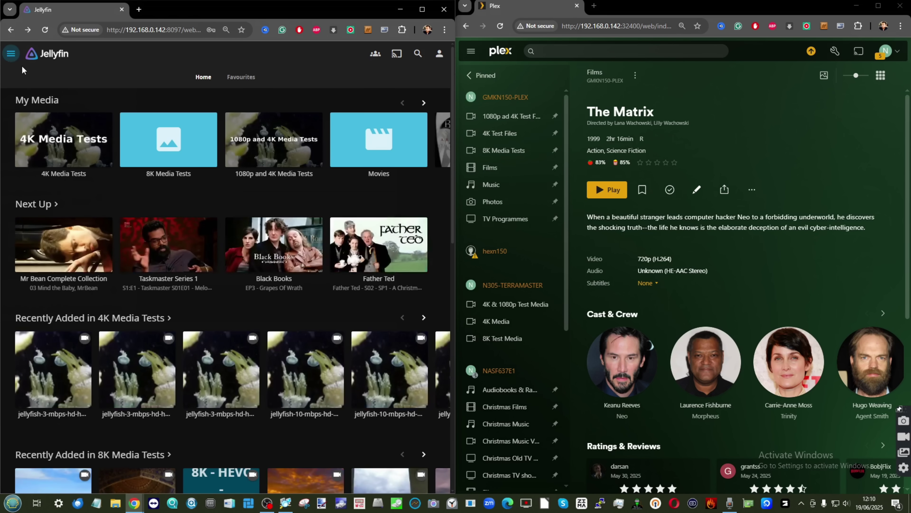
pyautogui.click(12, 53)
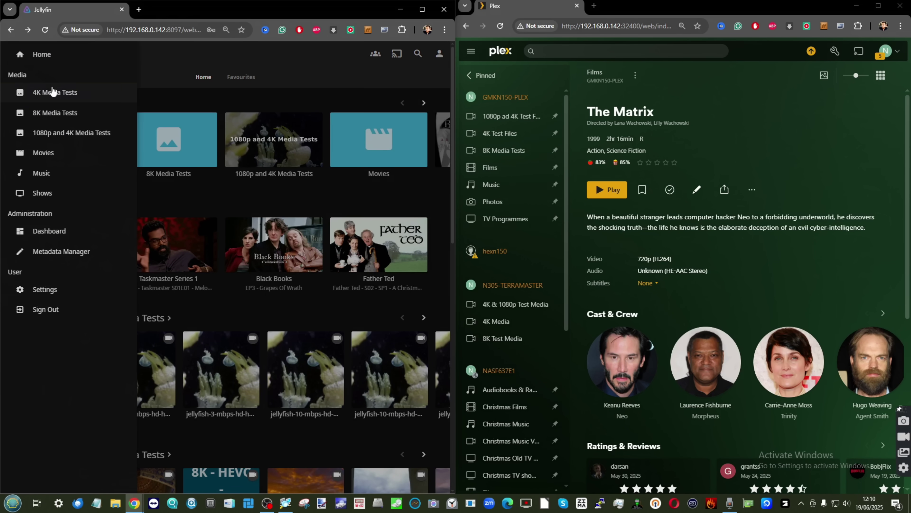
pyautogui.click(52, 230)
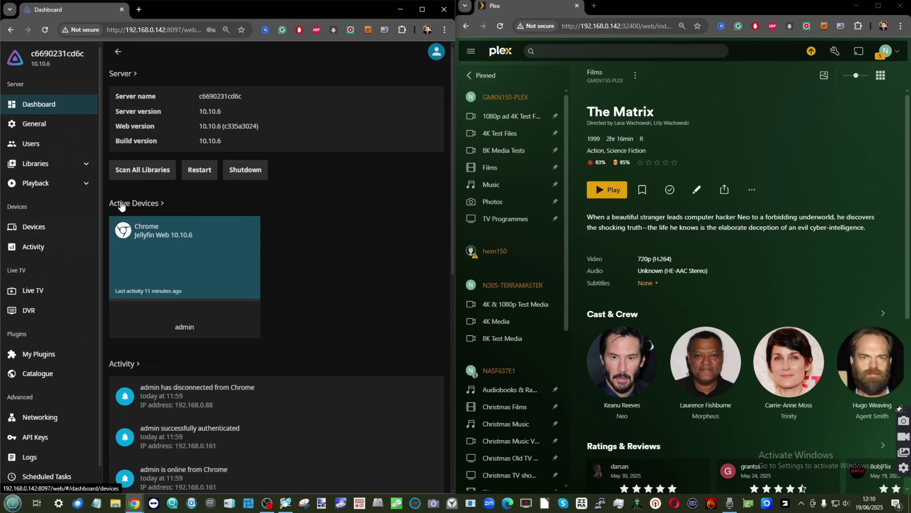
pyautogui.scroll(-5, 145, 182)
pyautogui.scroll(-5, 146, 182)
pyautogui.scroll(10, 144, 190)
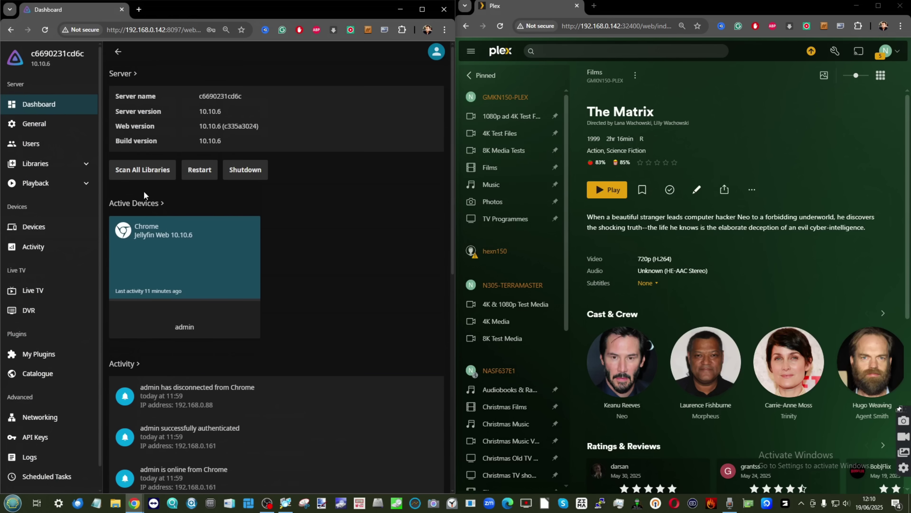
pyautogui.click(28, 48)
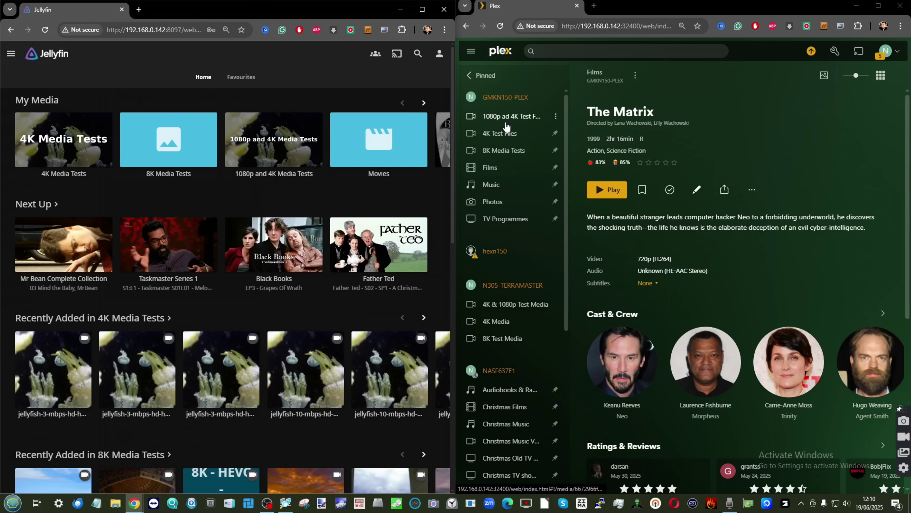
# - Open the 1080p and 4K test files library on the GMKN150-PLEX server and switch it to Detail View
pyautogui.click(510, 116)
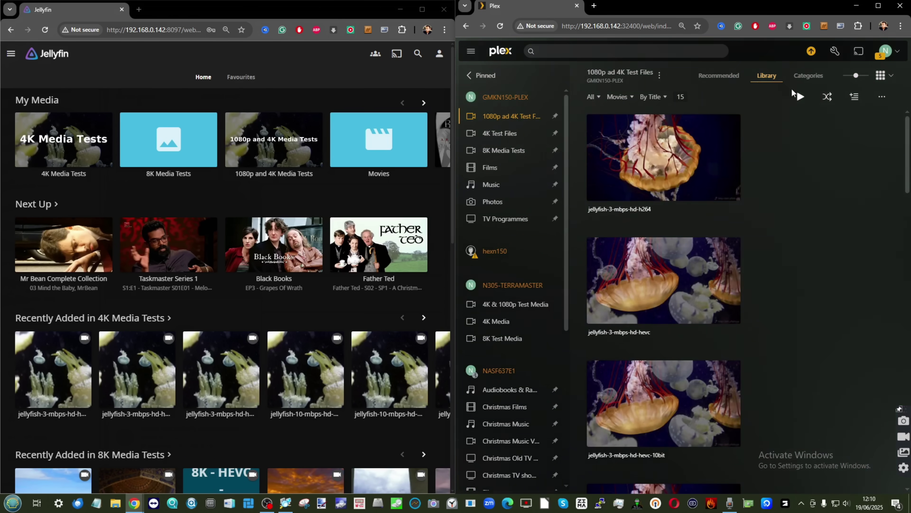
pyautogui.click(893, 75)
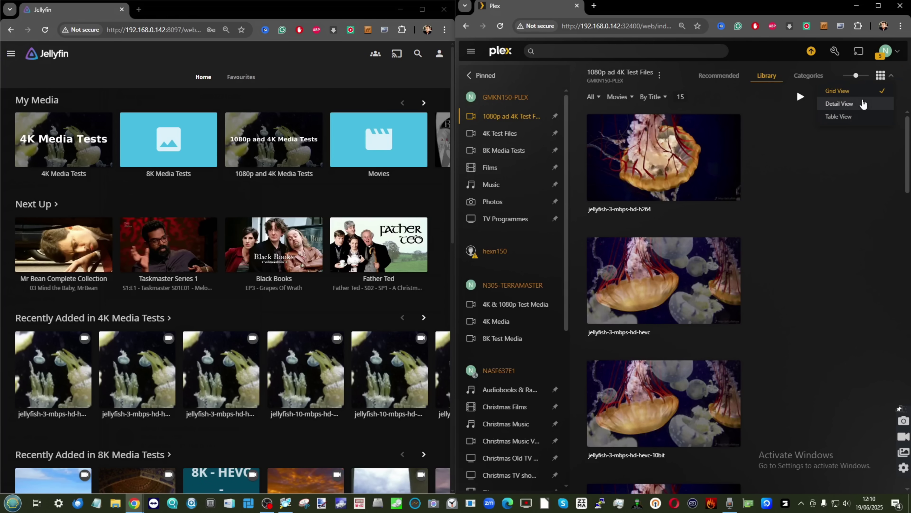
pyautogui.click(863, 102)
# - Play jellyfish-30-mbps-hd-hevc in Plex at original quality, check its playback settings and stop the video
pyautogui.scroll(-3, 701, 169)
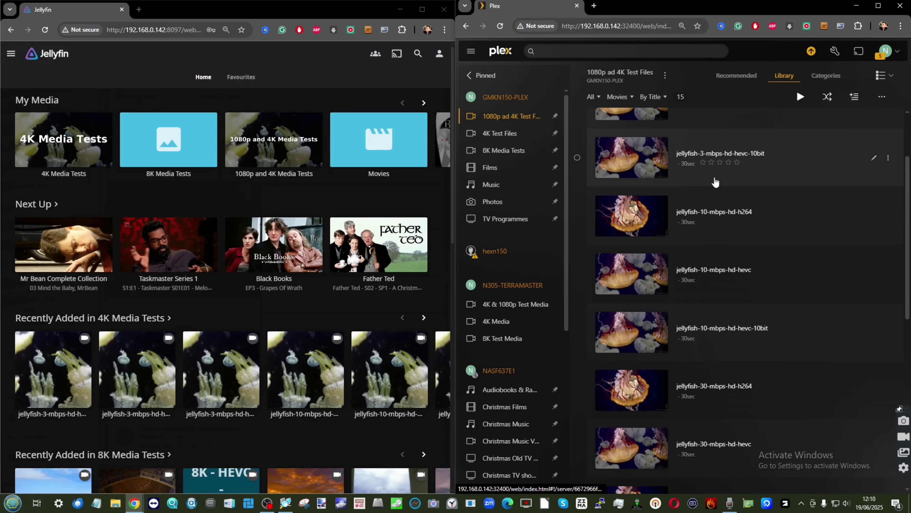
pyautogui.scroll(-9, 718, 187)
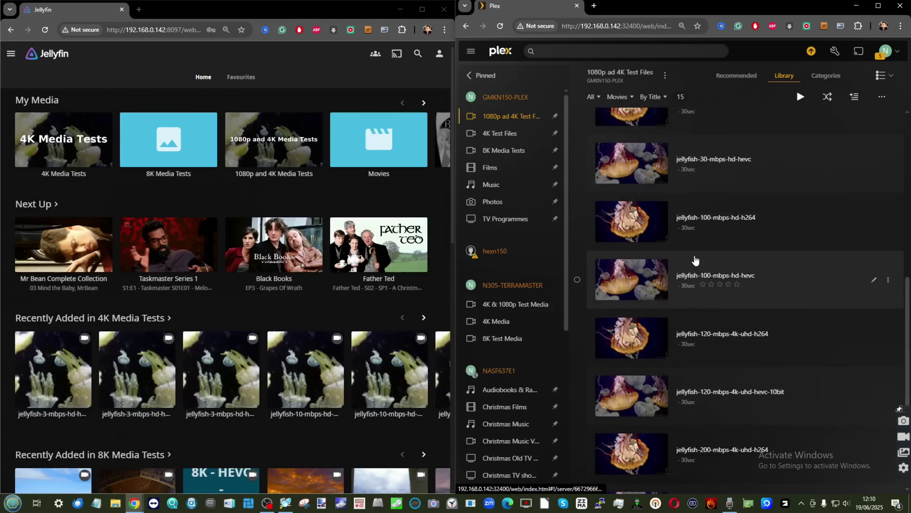
pyautogui.scroll(3, 681, 256)
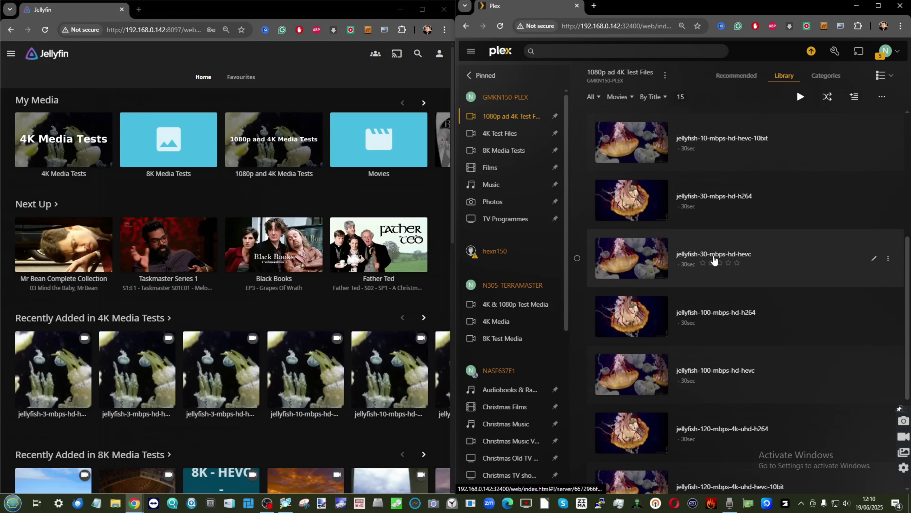
pyautogui.click(633, 258)
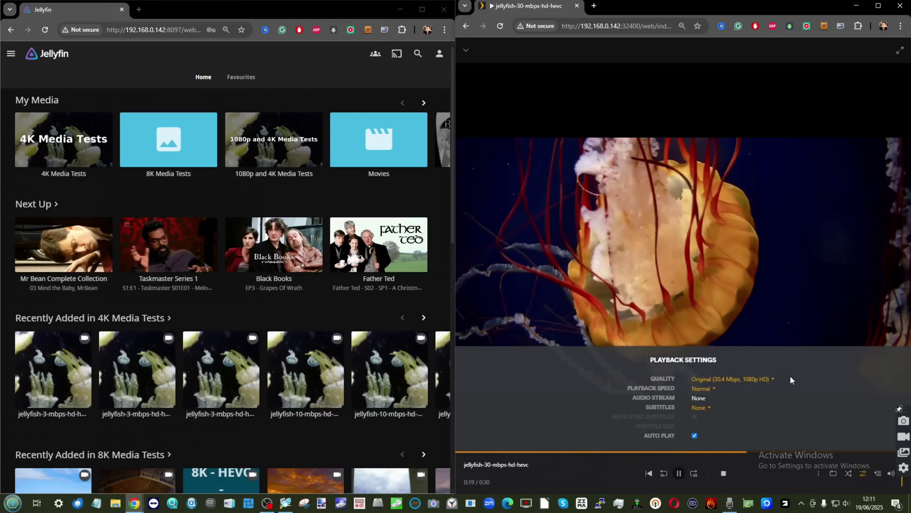
pyautogui.click(723, 474)
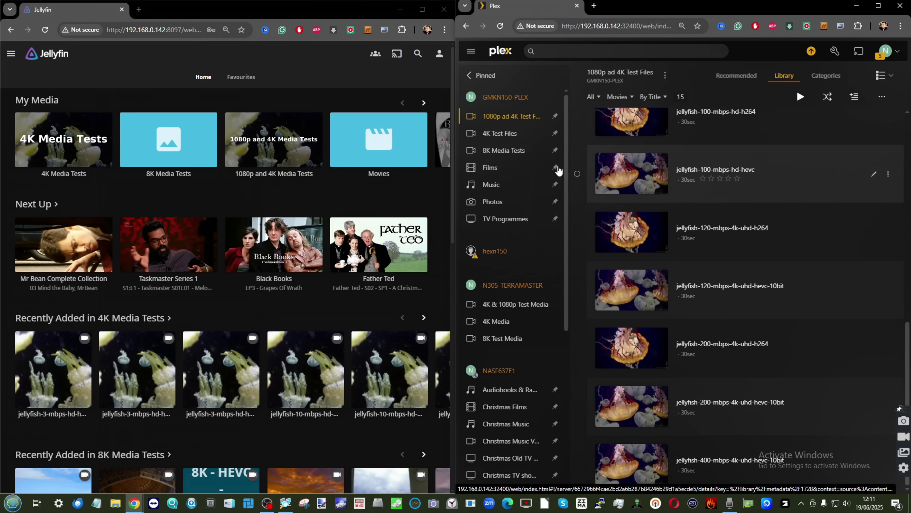
# - Switch to ZimaOS Files and show the 1080p & 4K Test Files folder on SSD-Storage as a list
pyautogui.moveTo(138, 509)
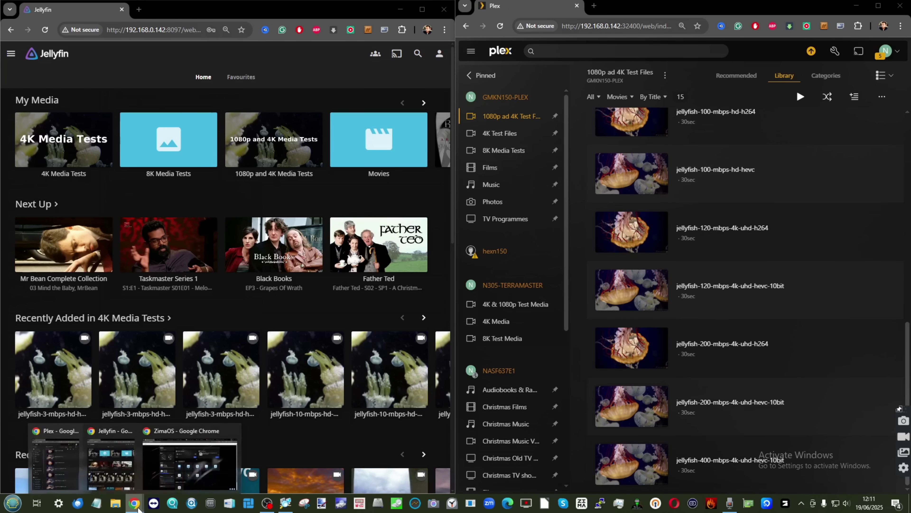
pyautogui.click(209, 458)
pyautogui.click(438, 267)
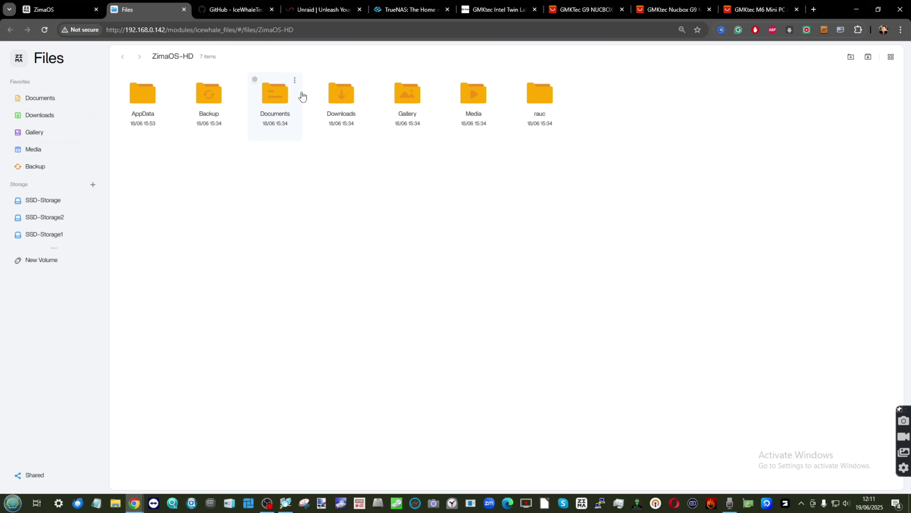
pyautogui.click(41, 200)
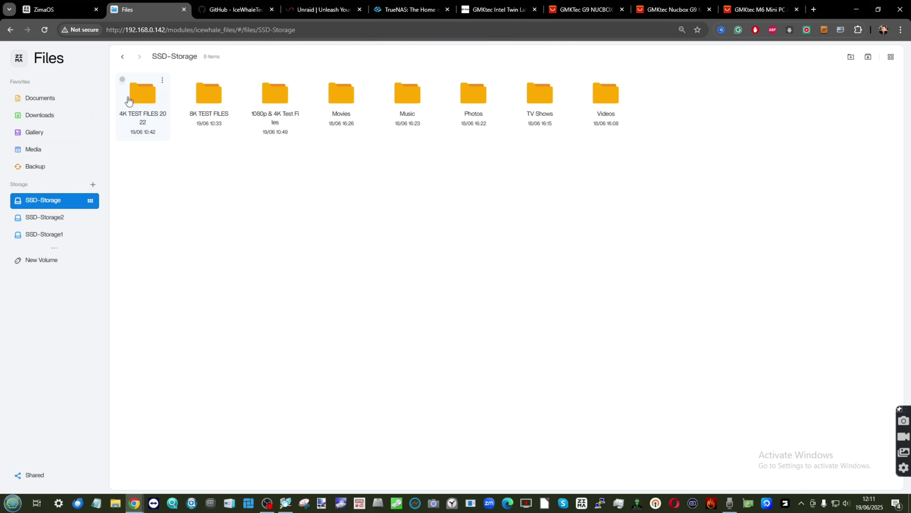
pyautogui.click(275, 94)
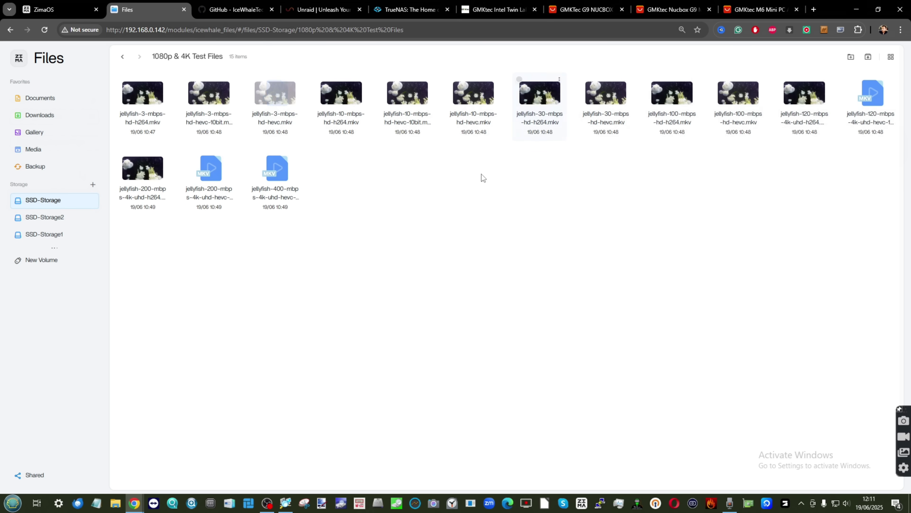
pyautogui.click(891, 57)
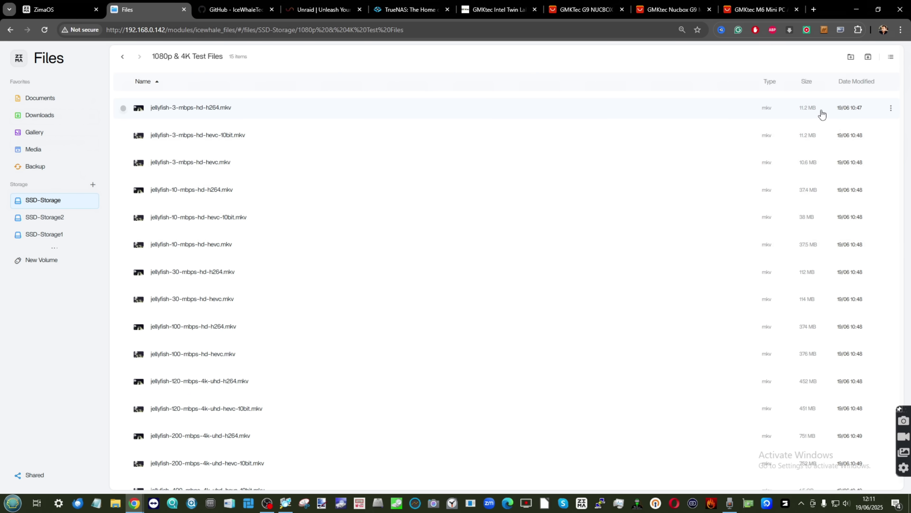
# - Preview jellyfish-3-mbps-hd-h264.mkv and jellyfish-400-mbps-4k-uhd-hevc-10bit.mkv in ZimaOS Files and close each one
pyautogui.doubleClick(799, 108)
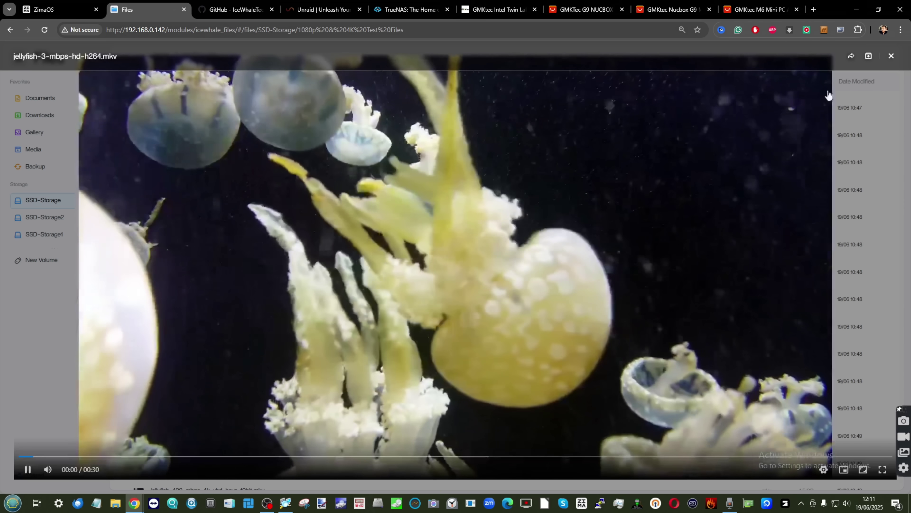
pyautogui.press('space')
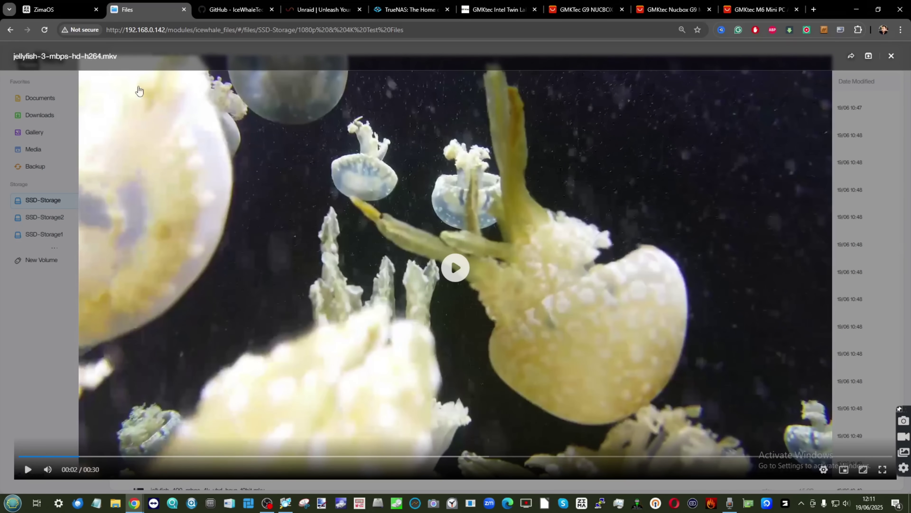
pyautogui.click(891, 57)
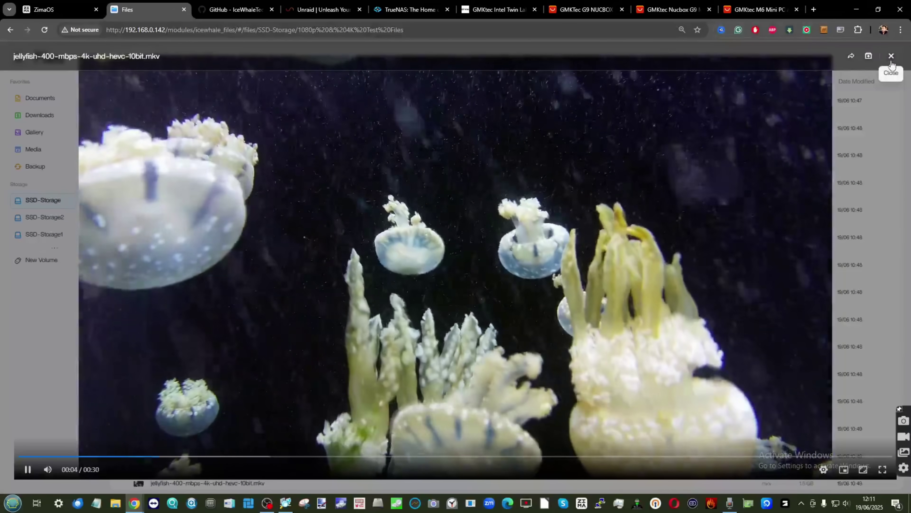
pyautogui.click(889, 56)
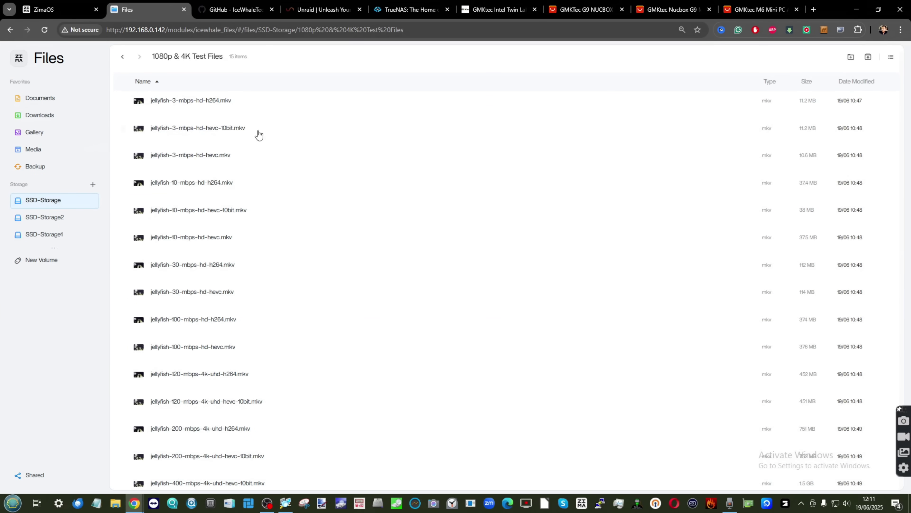
# - Return to the Plex library, play jellyfish-400-mbps-4k-uhd-hevc-10bit and show its playback settings
pyautogui.click(856, 9)
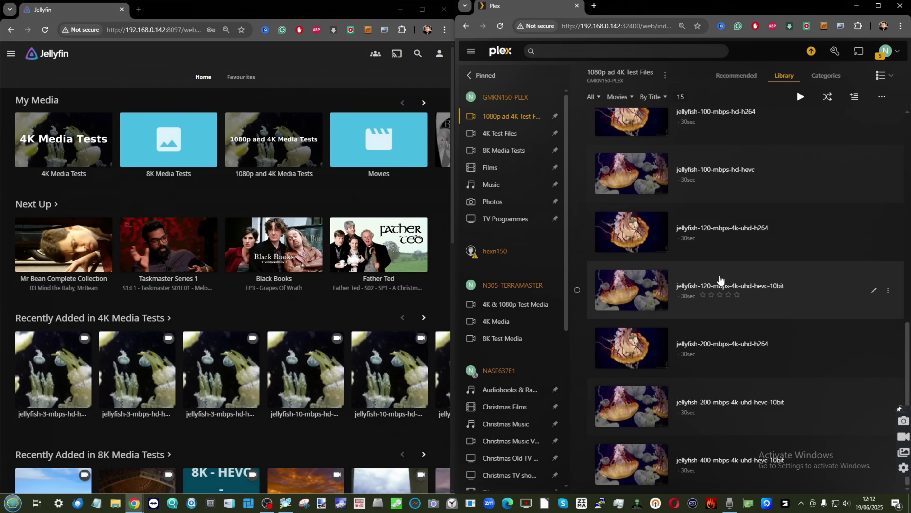
pyautogui.click(632, 466)
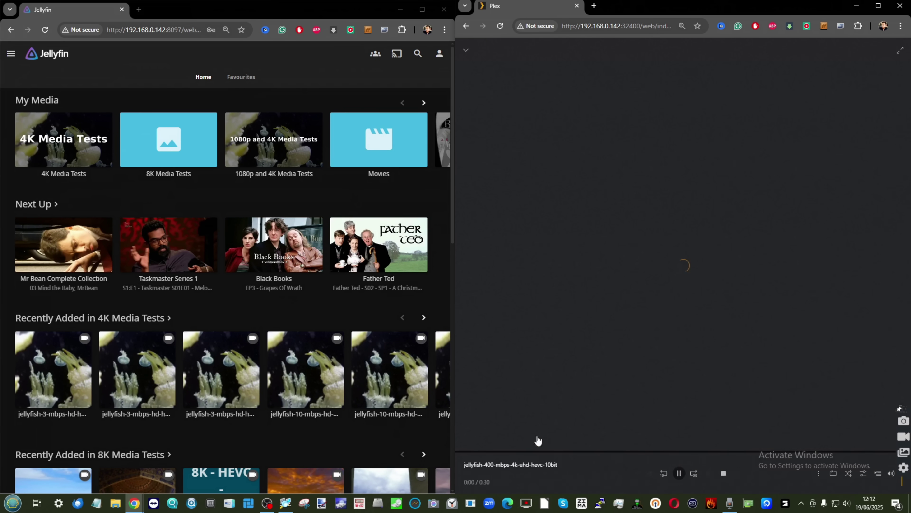
pyautogui.click(863, 473)
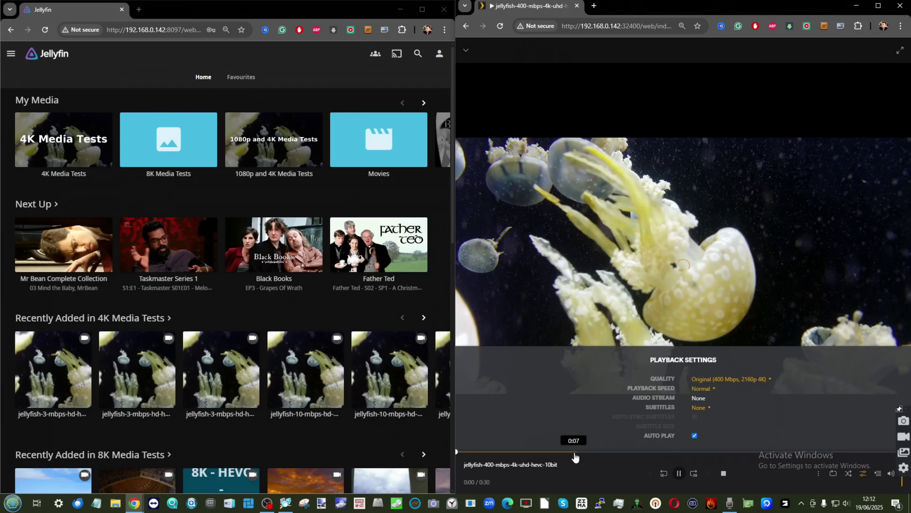
# - Set the video's playback quality to Convert (2 Mbps, 720p HD) and stop playback after testing the transcode
pyautogui.click(708, 379)
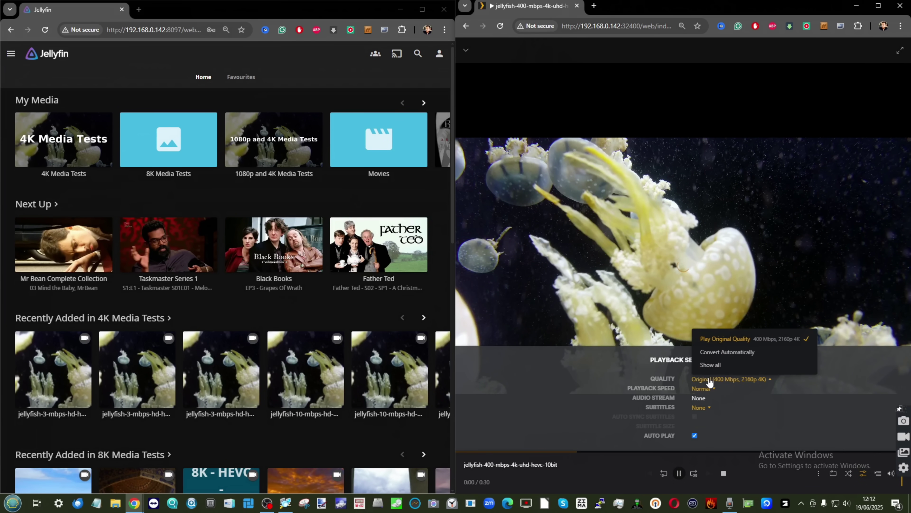
pyautogui.click(717, 366)
pyautogui.click(740, 306)
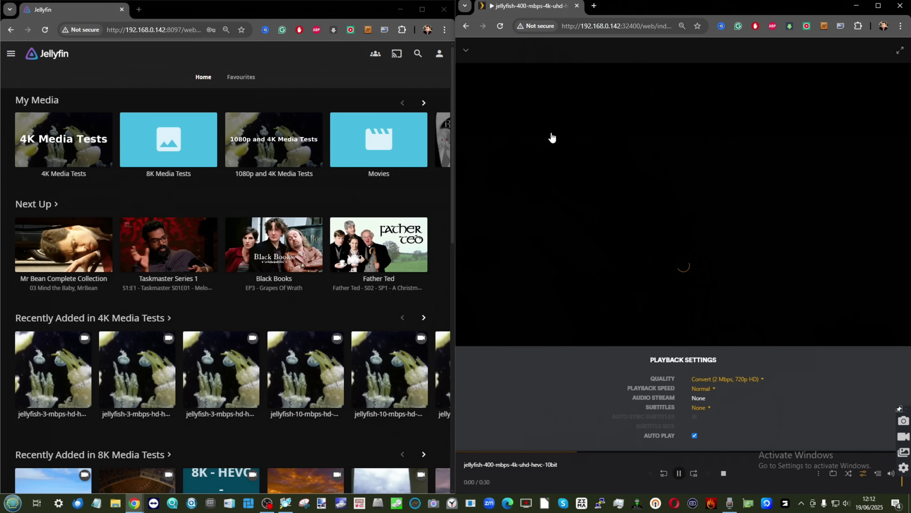
pyautogui.click(723, 474)
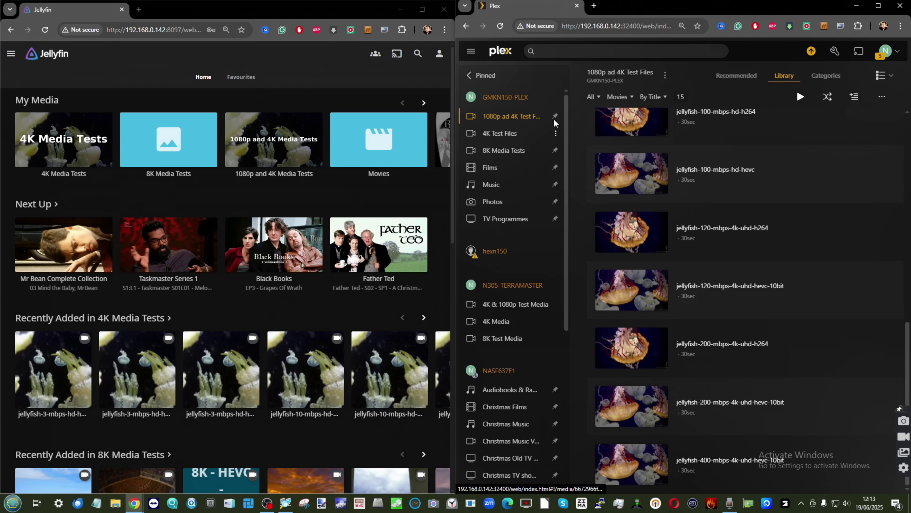
# - Open the GMKN150-PLEX server's Transcoder settings and select Make my CPU hurt as the transcoder quality
pyautogui.click(555, 96)
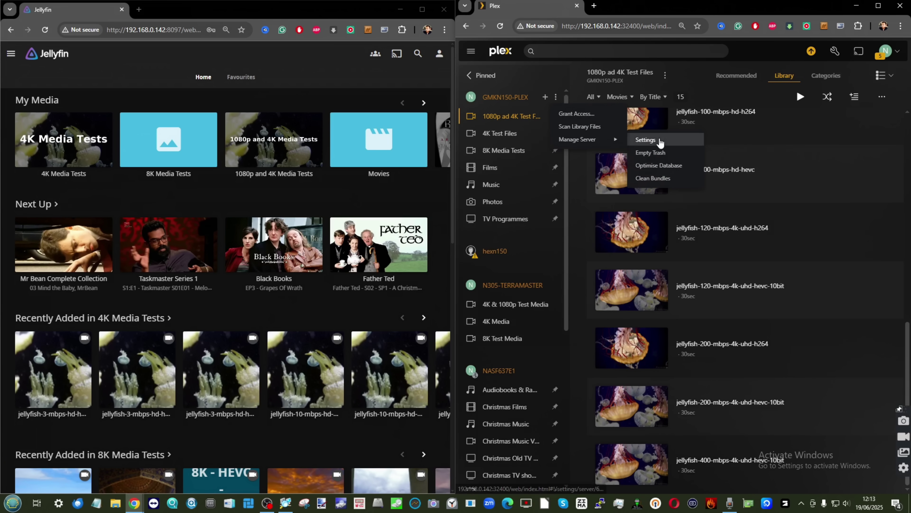
pyautogui.click(646, 140)
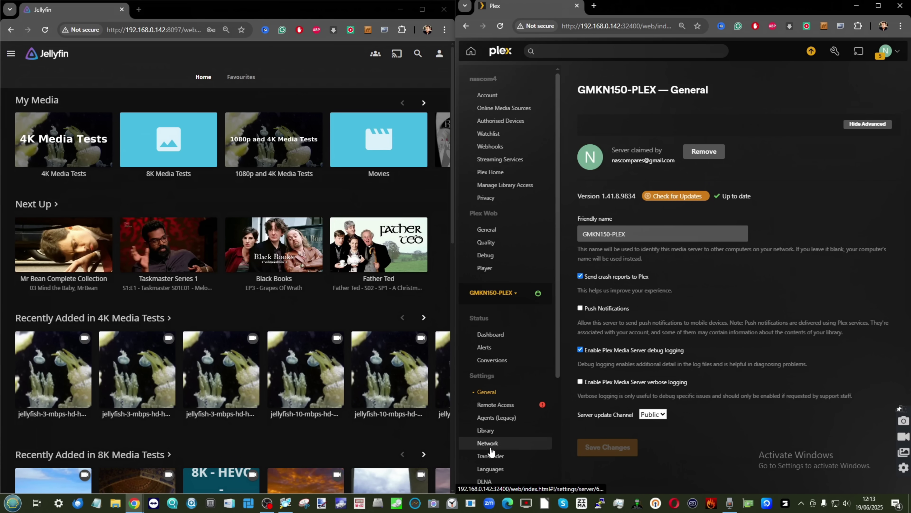
pyautogui.click(491, 455)
pyautogui.click(682, 150)
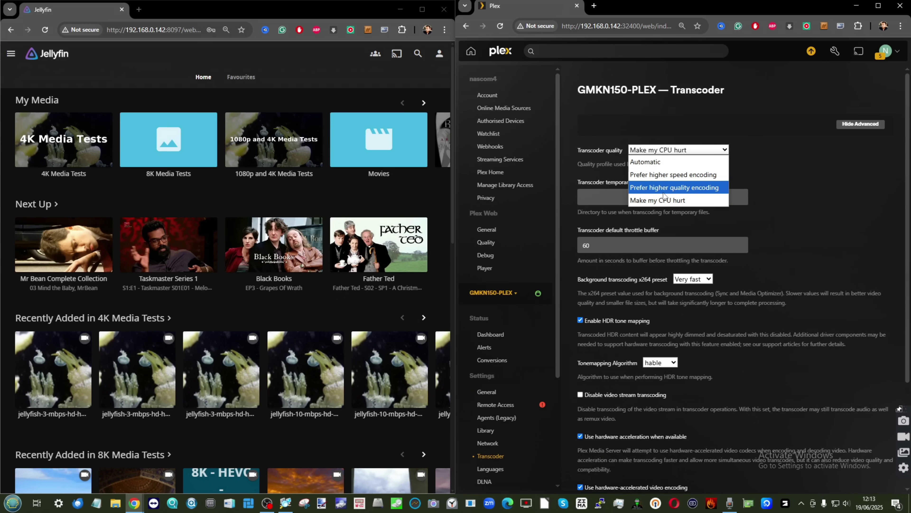
pyautogui.click(657, 198)
# - Check the options for the hardware transcoding device and review the other transcoder settings
pyautogui.scroll(-4, 695, 353)
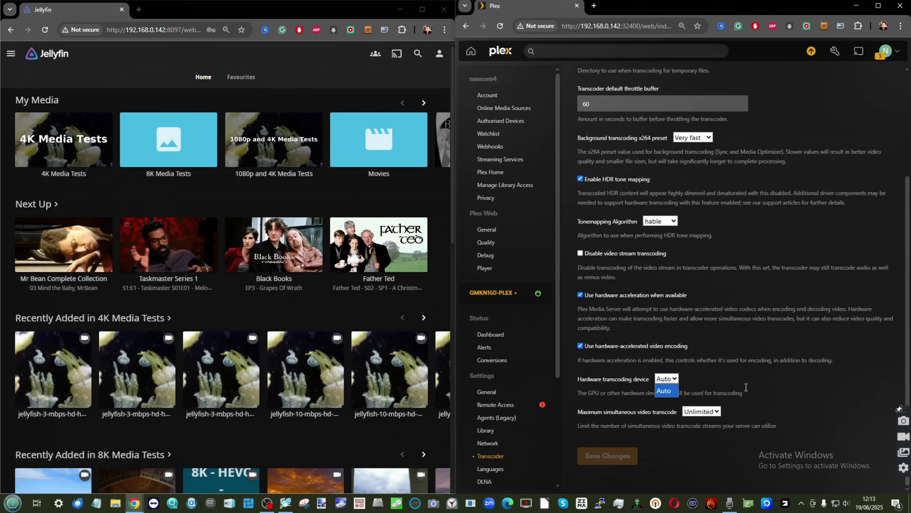
pyautogui.click(668, 379)
pyautogui.scroll(1, 702, 344)
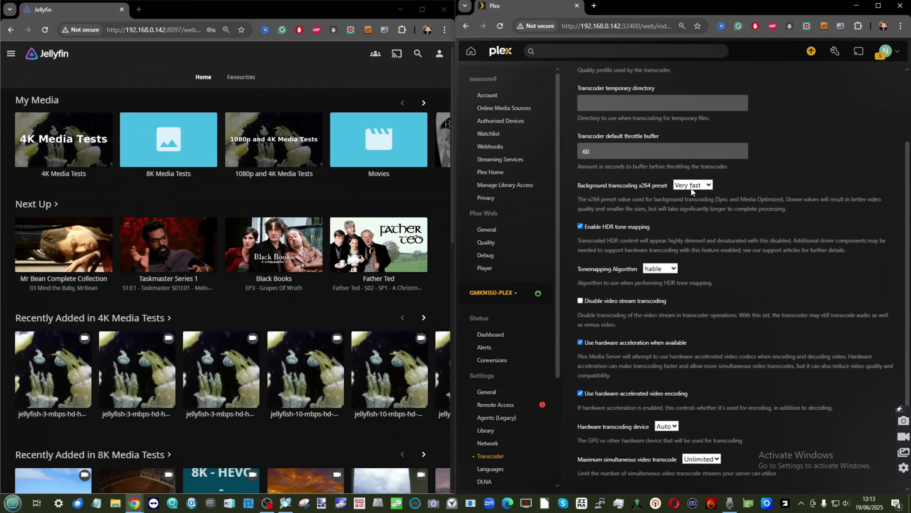
# - Launch the Plex desktop application alongside the two browser windows
pyautogui.click(13, 503)
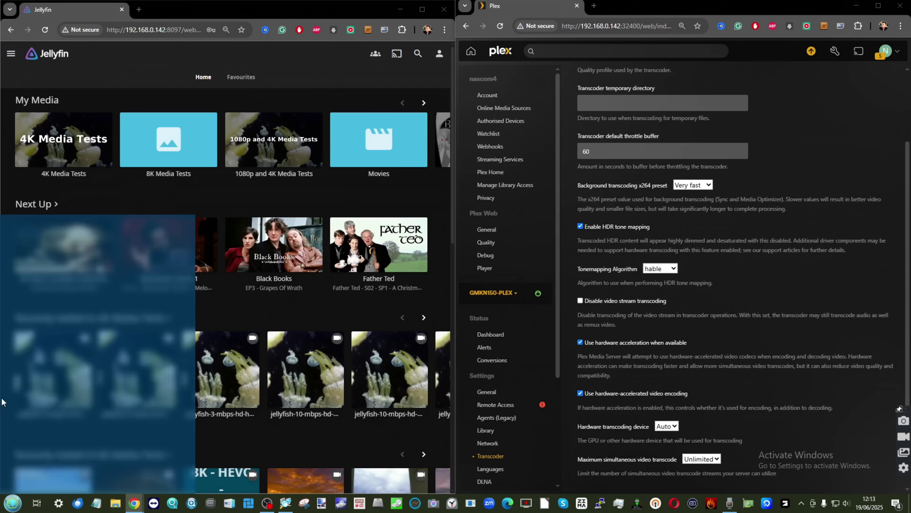
pyautogui.click(52, 308)
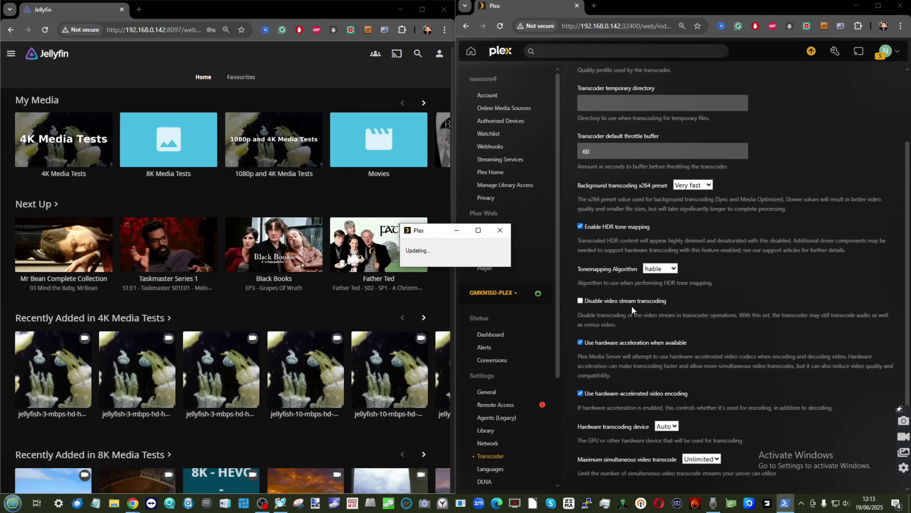
pyautogui.moveTo(674, 301); pyautogui.dragTo(631, 300)
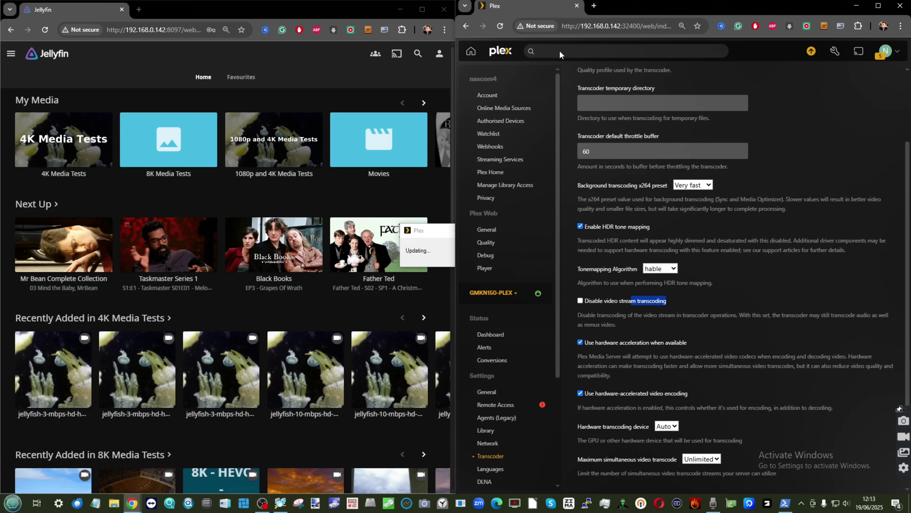
# - Leave the Plex server settings and open the 1080p ad 4K Test Files library on GMKN150-PLEX
pyautogui.click(471, 51)
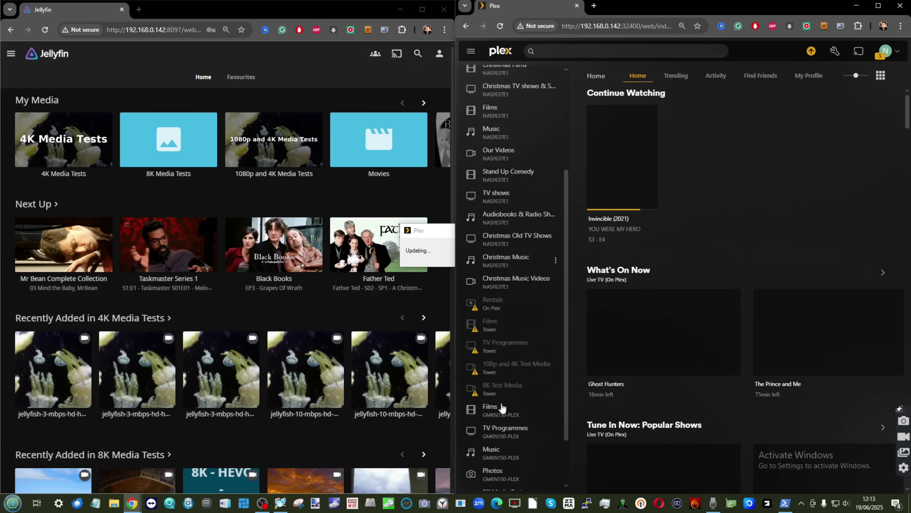
pyautogui.scroll(-2, 501, 407)
pyautogui.click(499, 436)
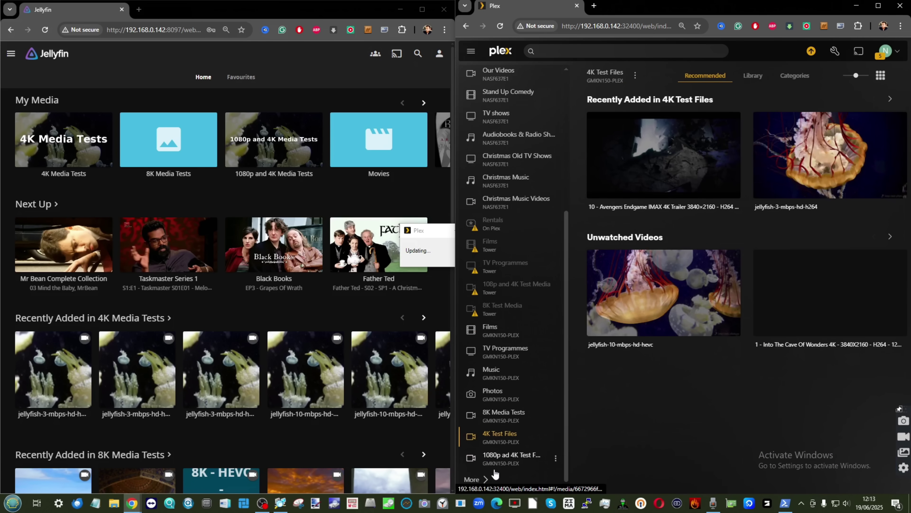
pyautogui.click(494, 476)
pyautogui.click(515, 114)
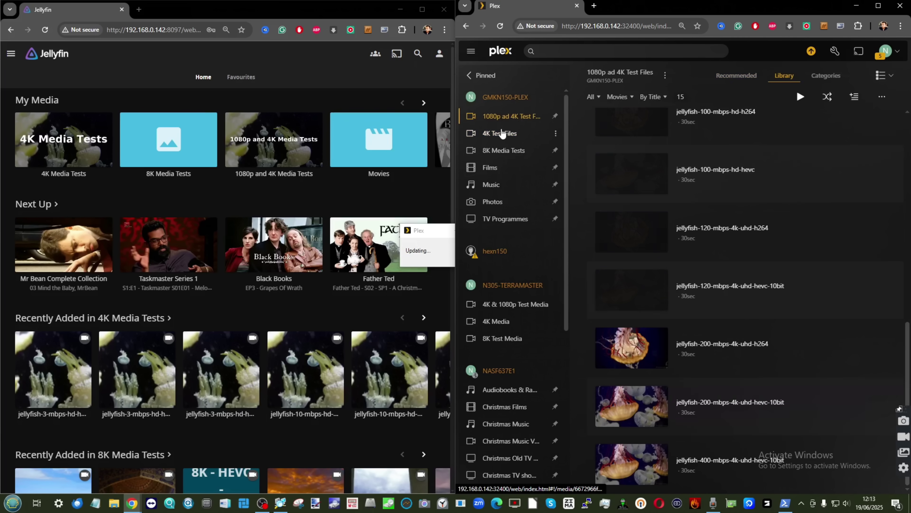
# - Open Jellyfin's 4K Media Tests library and play jellyfish-120-mbps-4k-uhd-hevc-10bit
pyautogui.click(12, 54)
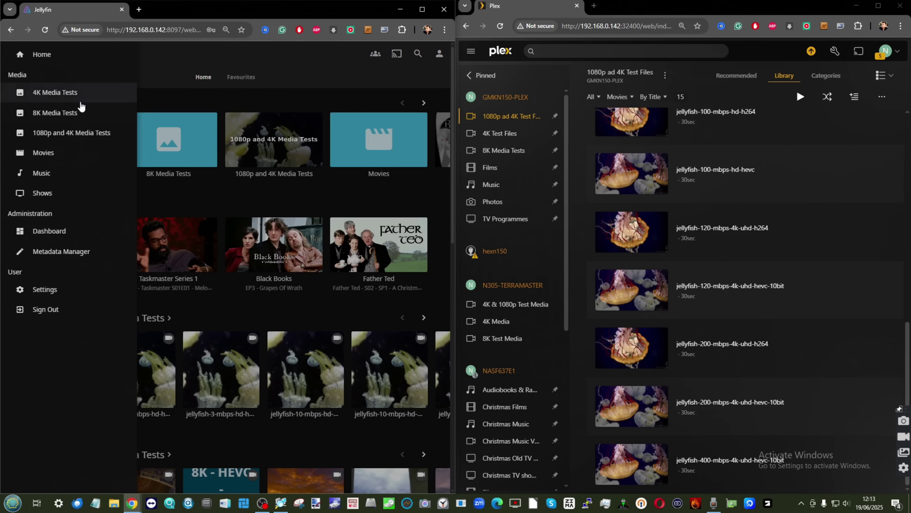
pyautogui.click(294, 101)
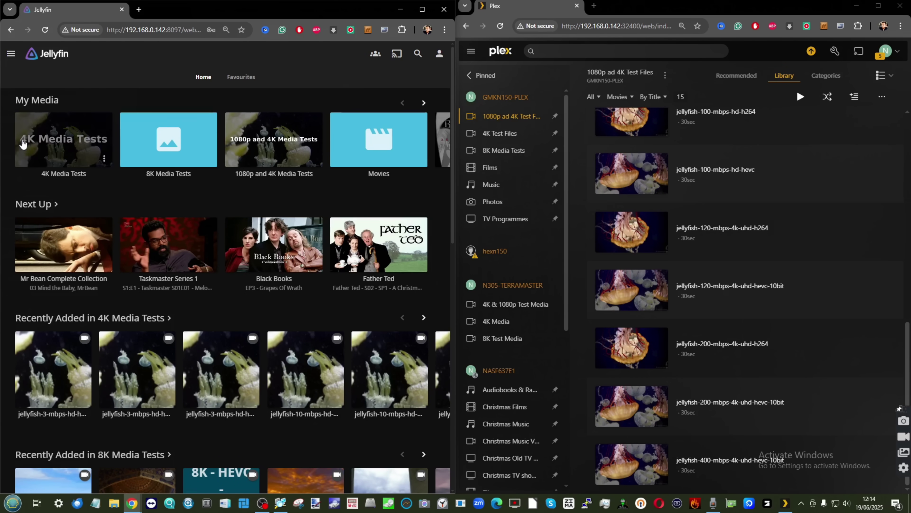
pyautogui.click(34, 142)
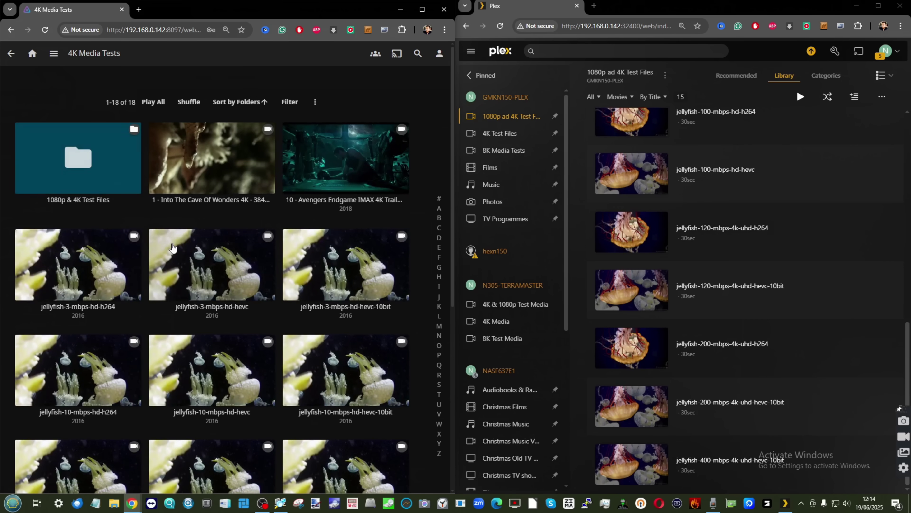
pyautogui.scroll(-8, 216, 251)
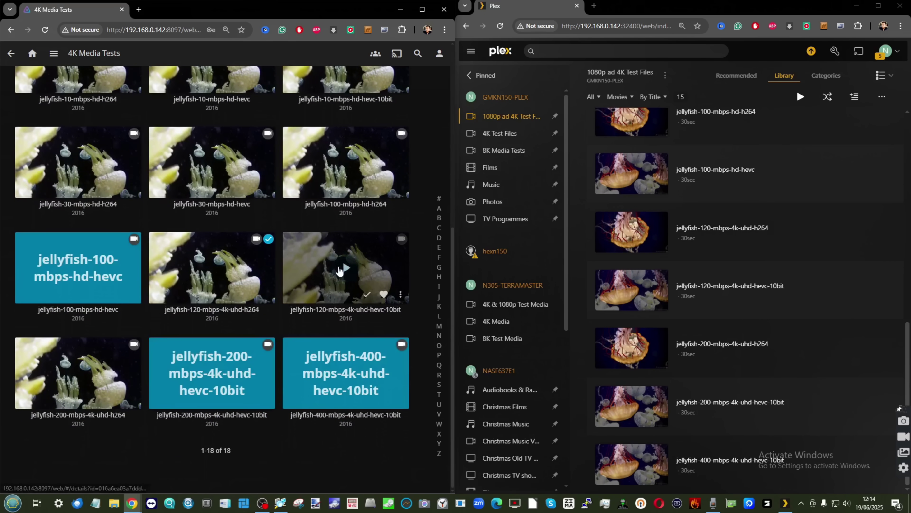
pyautogui.click(323, 265)
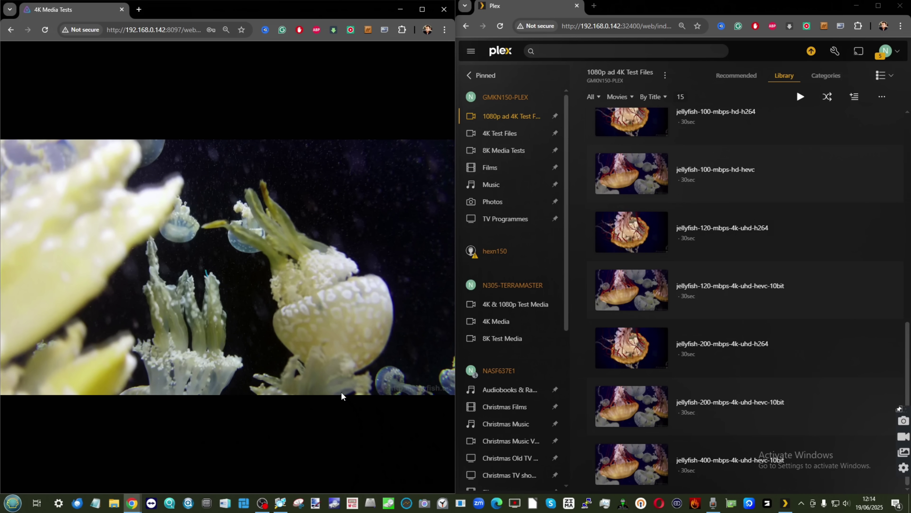
# - Examine the playback info of the playing jellyfish video, close the info and return to the library
pyautogui.click(416, 474)
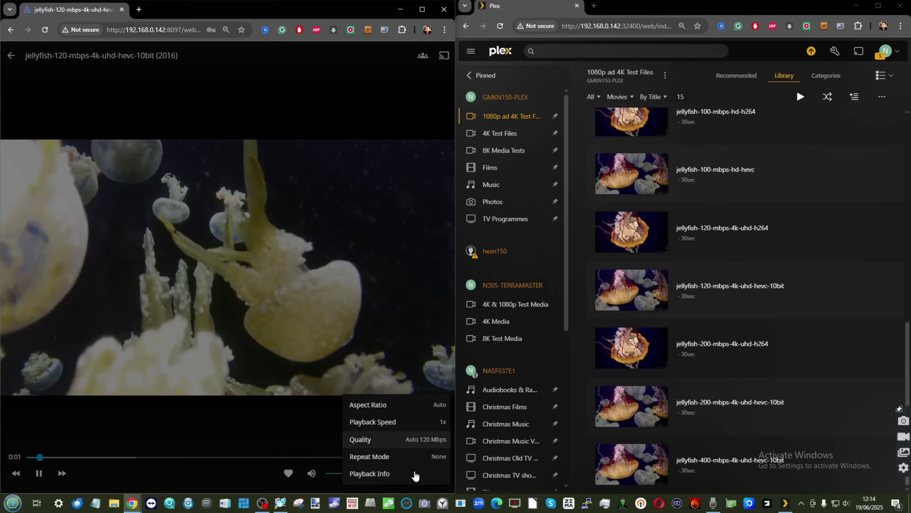
pyautogui.click(415, 474)
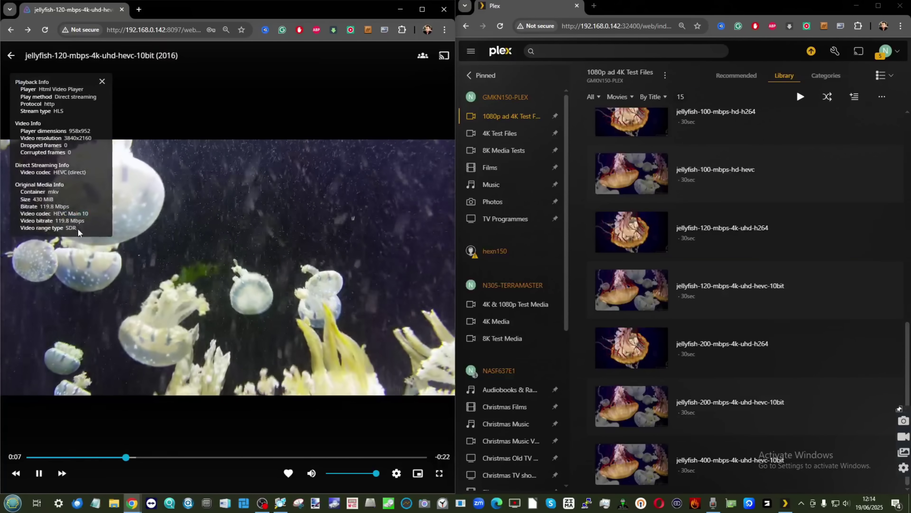
pyautogui.moveTo(78, 233); pyautogui.dragTo(34, 112)
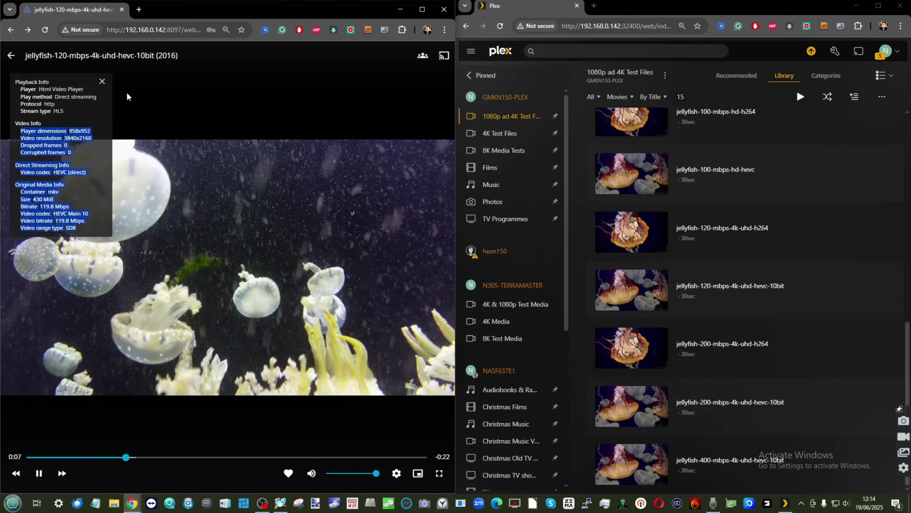
pyautogui.click(102, 81)
pyautogui.click(11, 55)
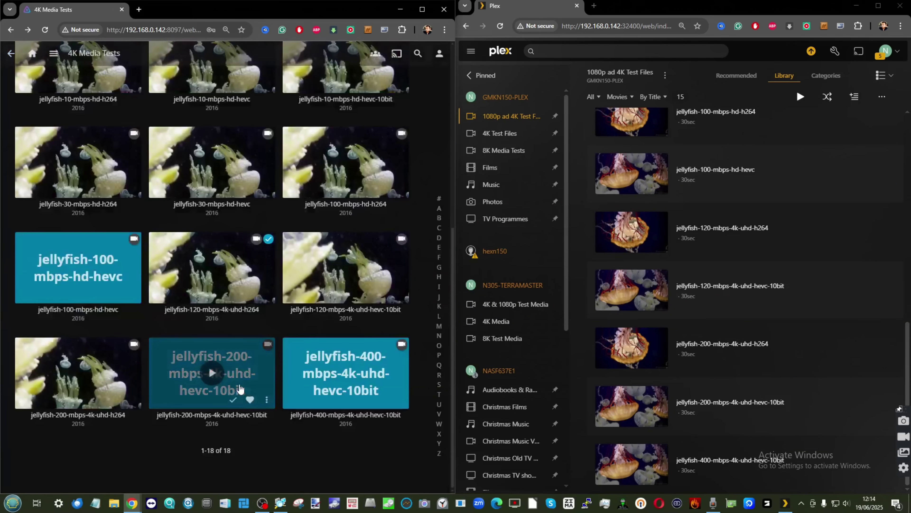
# - Return to the Jellyfin home page and open the 8K Media Tests library
pyautogui.scroll(9, 185, 311)
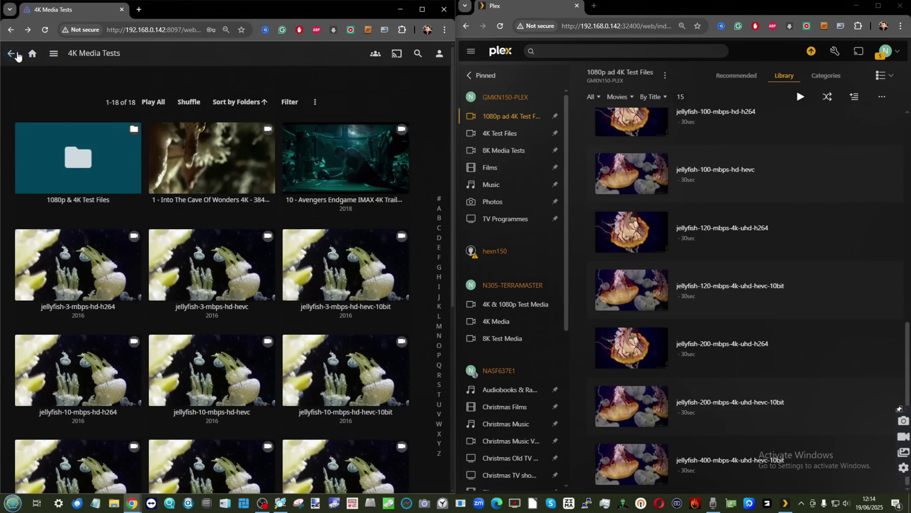
pyautogui.click(11, 54)
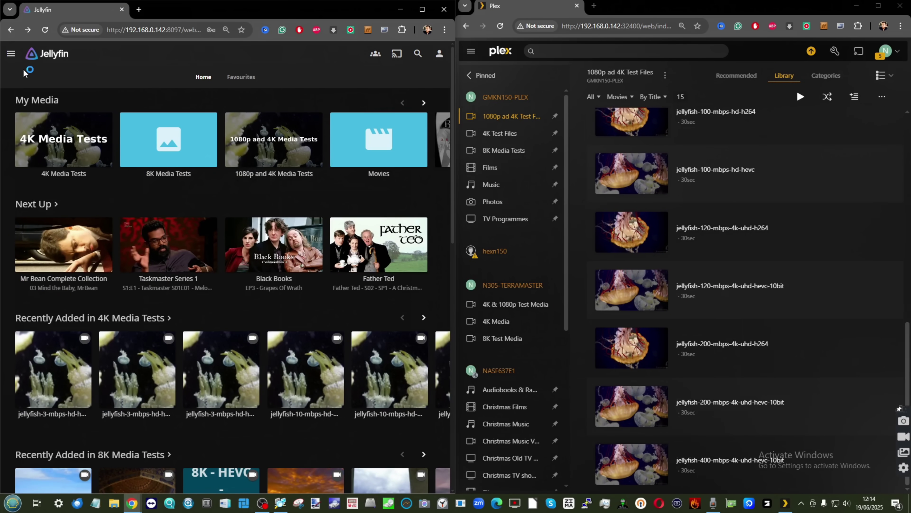
pyautogui.click(126, 131)
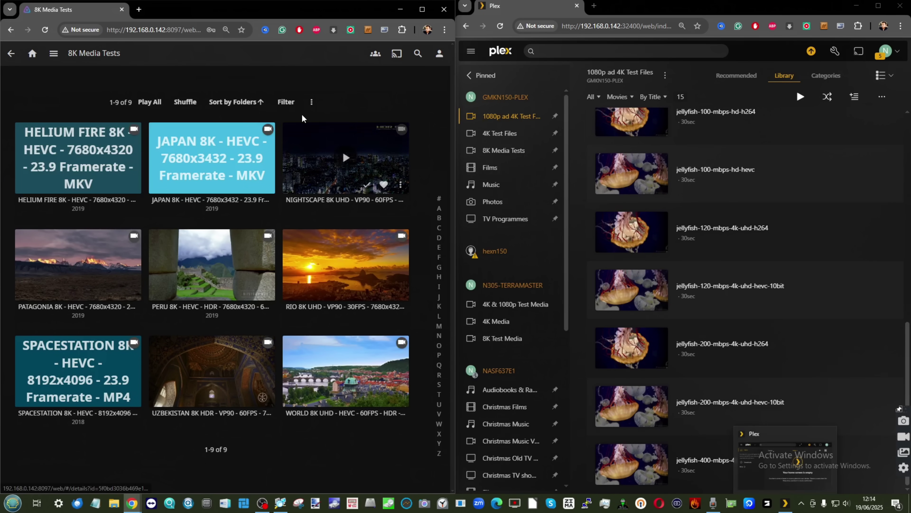
# - Check the processor load of OBS Studio and the other apps in Task Manager, and minimize both windows
pyautogui.click(263, 504)
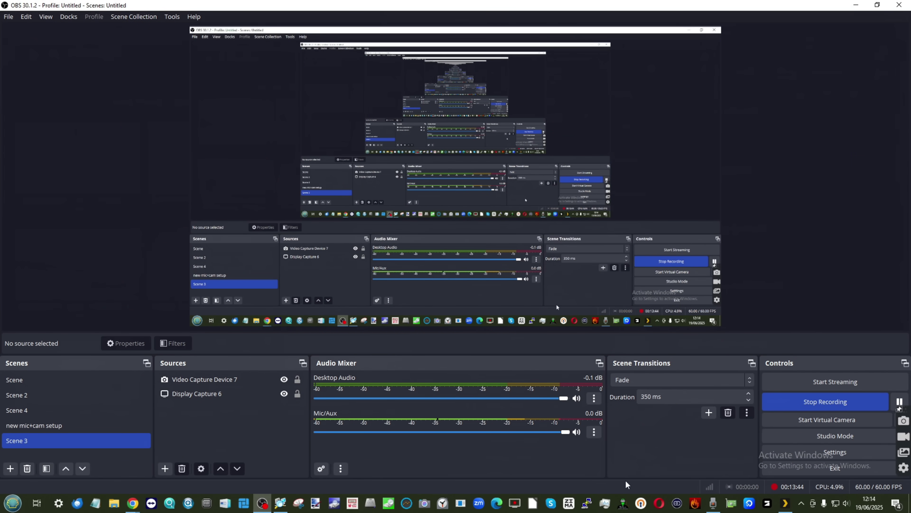
pyautogui.click(605, 504)
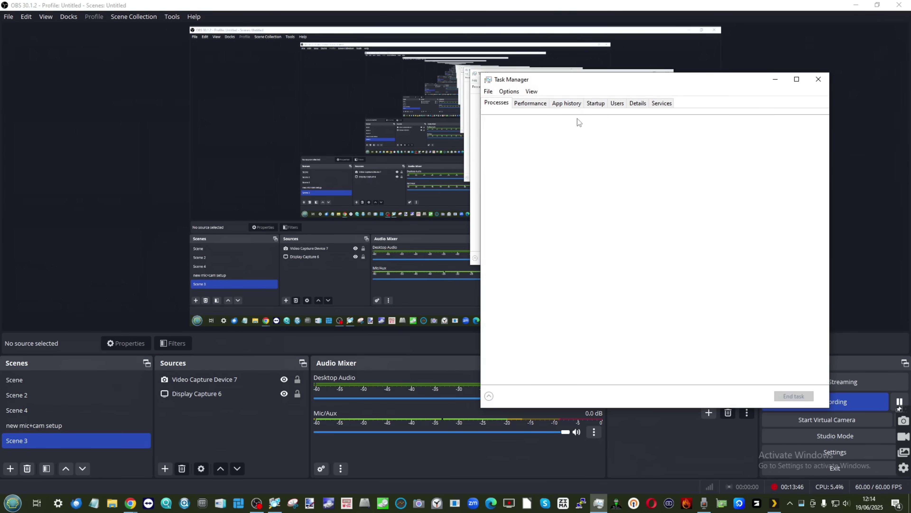
pyautogui.moveTo(725, 84); pyautogui.dragTo(674, 106)
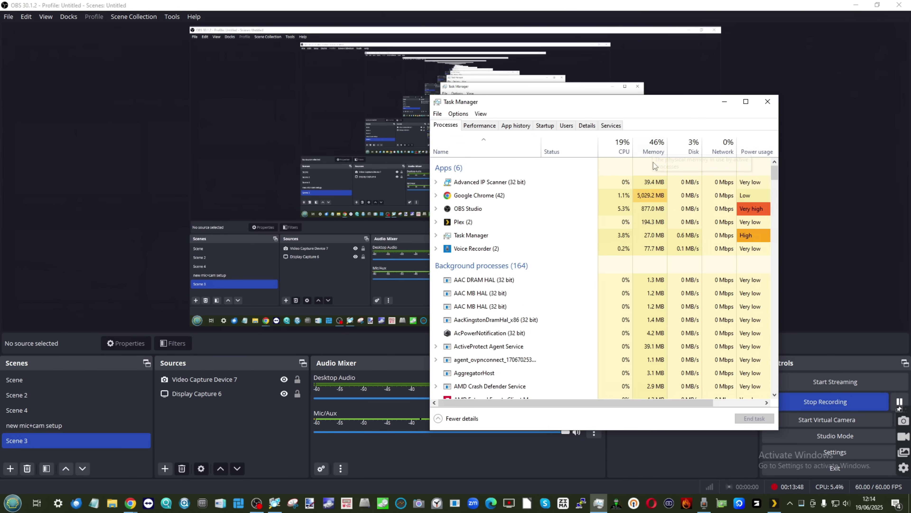
pyautogui.click(561, 208)
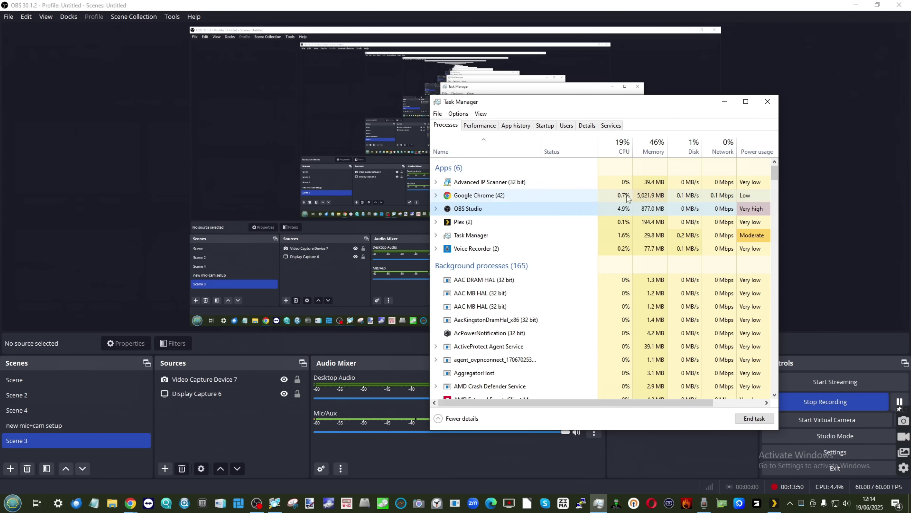
pyautogui.click(725, 102)
pyautogui.click(855, 5)
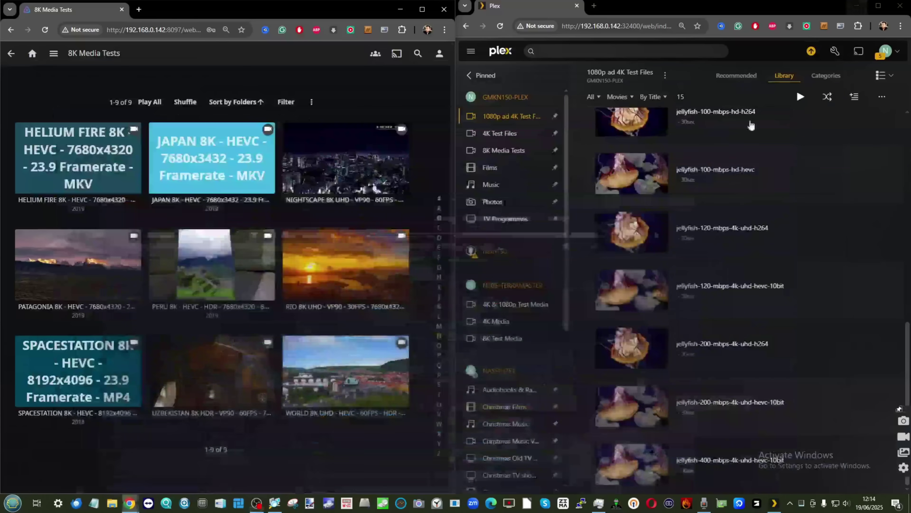
# - Play NIGHTSCAPE 8K UHD - VP90 - 60FPS in Jellyfin and examine its playback info
pyautogui.click(340, 181)
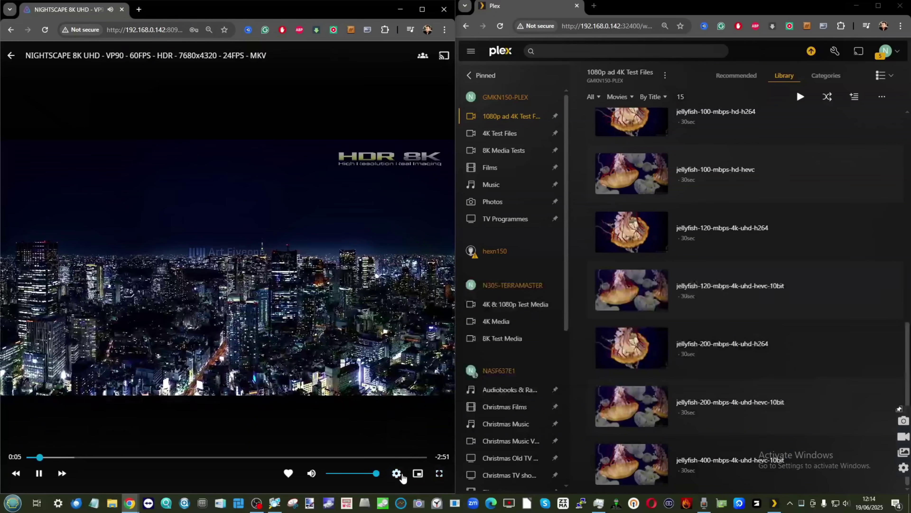
pyautogui.click(396, 473)
pyautogui.click(392, 473)
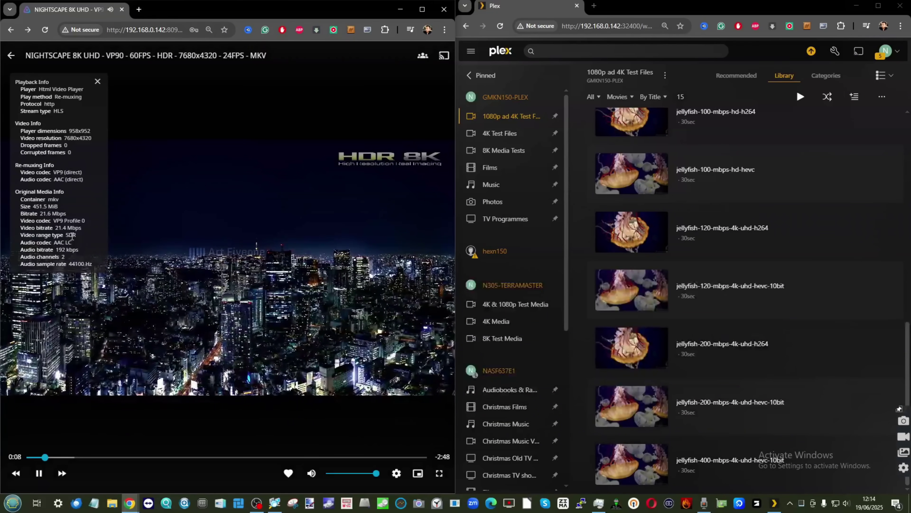
pyautogui.moveTo(101, 269); pyautogui.dragTo(36, 84)
pyautogui.click(70, 147)
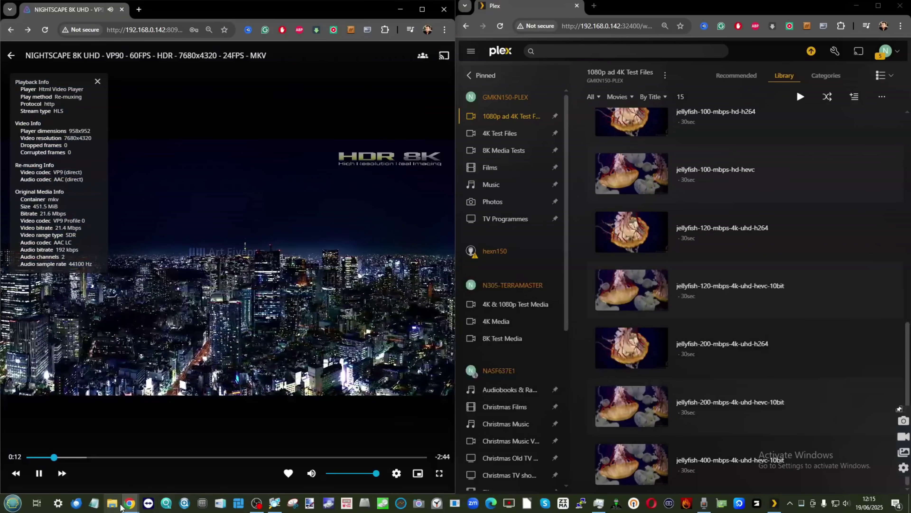
# - Bring up the ZimaOS dashboard and place it as a smaller window beside the playing Jellyfin video
pyautogui.moveTo(130, 502)
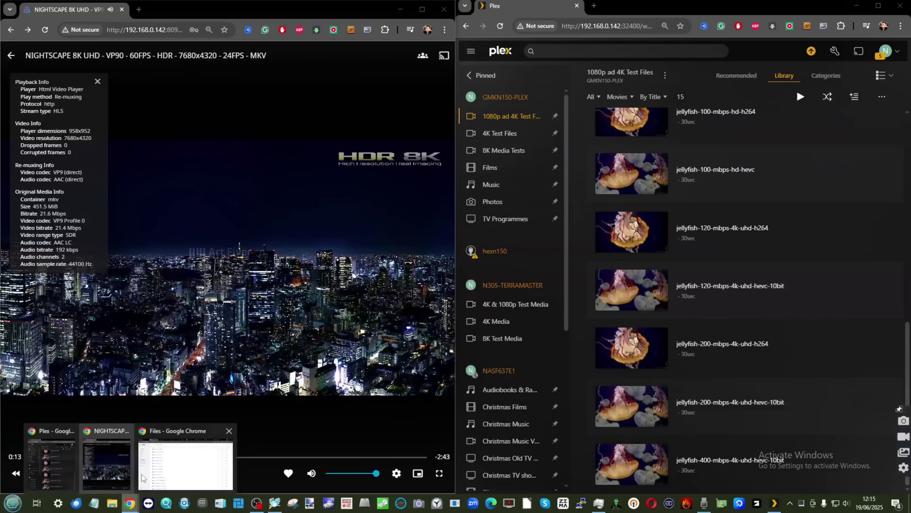
pyautogui.click(180, 466)
pyautogui.click(71, 9)
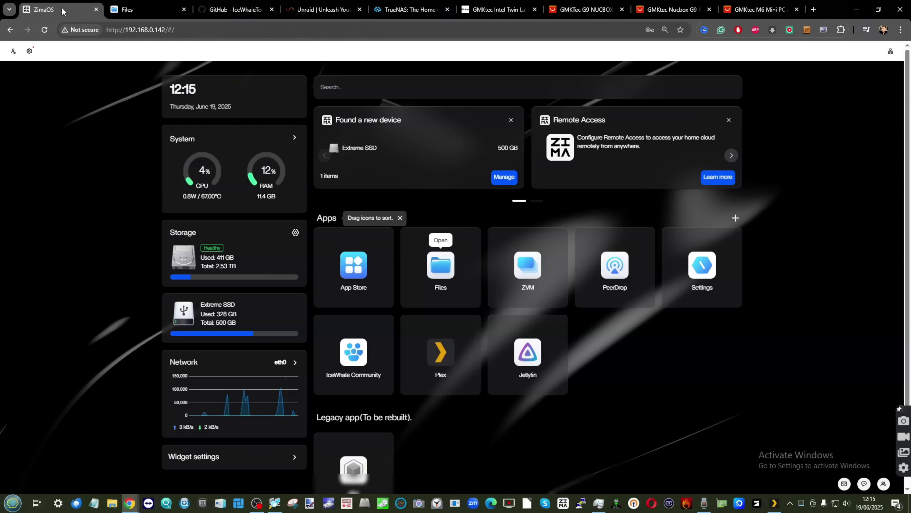
pyautogui.moveTo(838, 10); pyautogui.dragTo(808, 53)
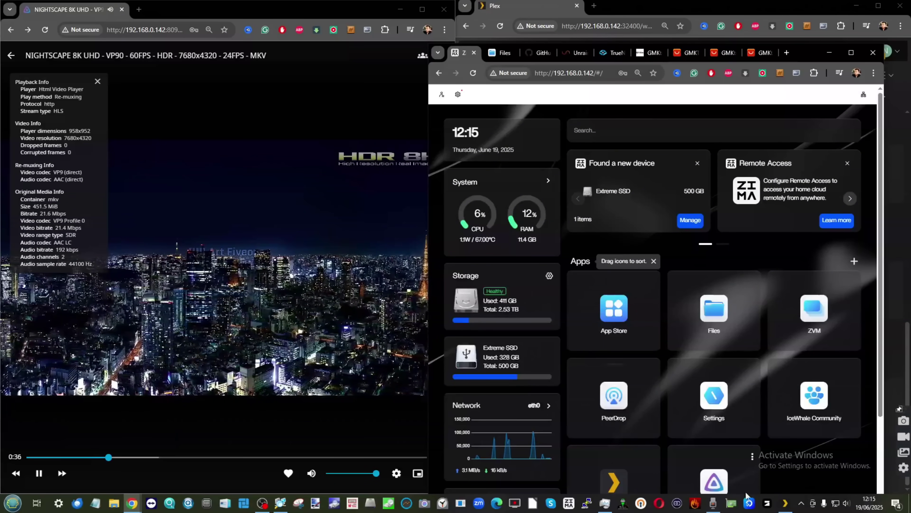
# - Switch to the Plex desktop app, move its window into view and open the 8K Media Tests library on GMKN150-PLEX
pyautogui.click(784, 503)
pyautogui.moveTo(591, 254); pyautogui.dragTo(340, 19)
pyautogui.click(252, 149)
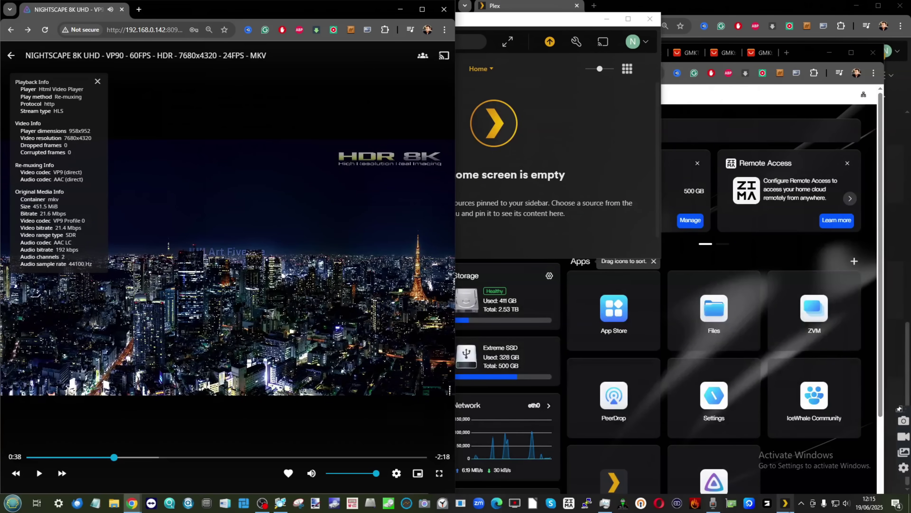
pyautogui.hotkey('alt', 'Tab')
pyautogui.click(224, 147)
pyautogui.click(254, 133)
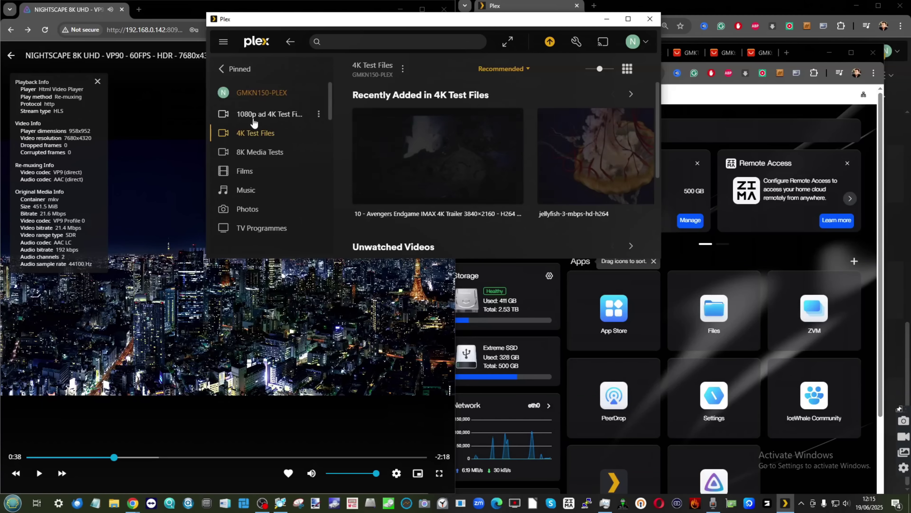
pyautogui.click(253, 154)
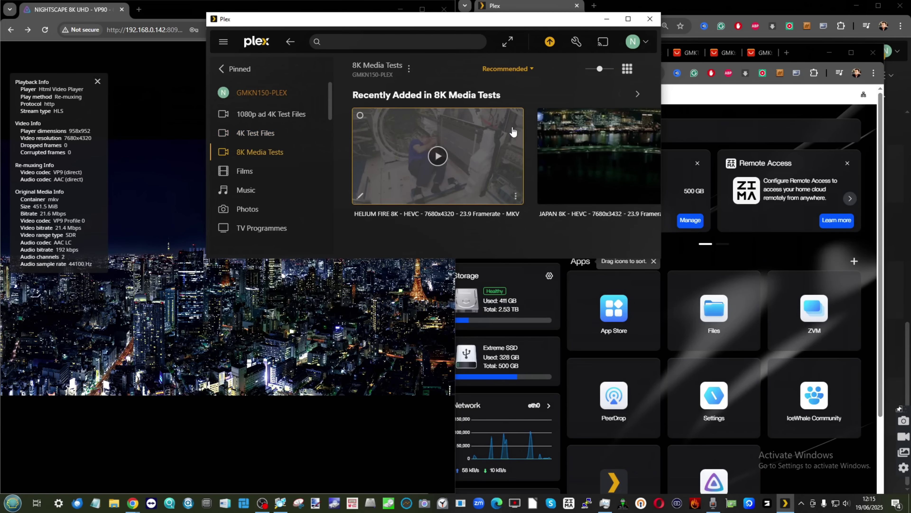
# - Play HELIUM FIRE 8K - HEVC - 7680x4320, move the player clear of the dashboard's system readings and show its playback settings
pyautogui.click(426, 158)
pyautogui.click(380, 192)
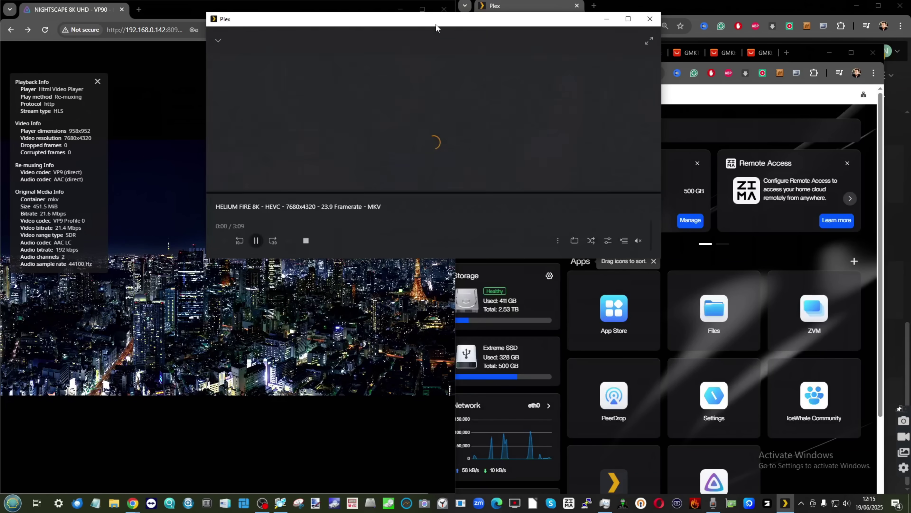
pyautogui.moveTo(435, 25); pyautogui.dragTo(451, 147)
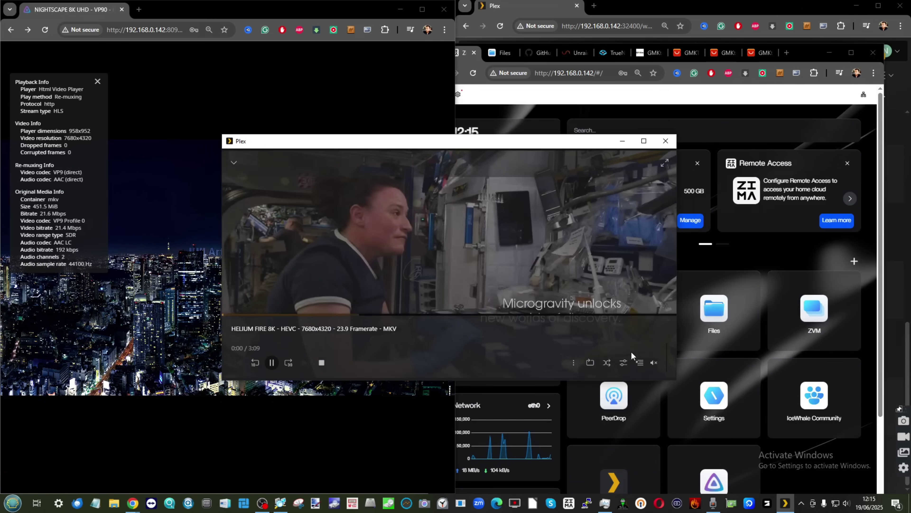
pyautogui.click(623, 362)
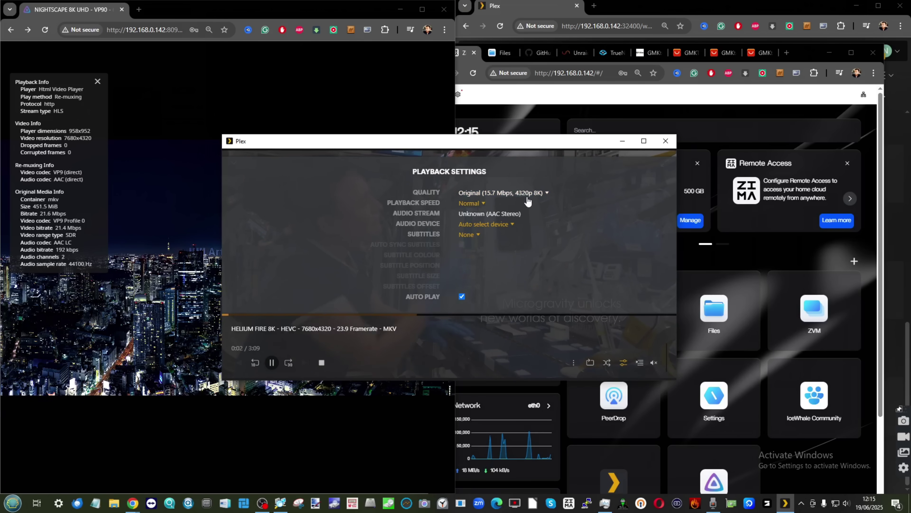
# - Place the HELIUM FIRE player below the Jellyfin playback info, bring the ZimaOS dashboard forward and dismiss the player's playback settings
pyautogui.moveTo(536, 145); pyautogui.dragTo(597, 246)
pyautogui.moveTo(79, 66)
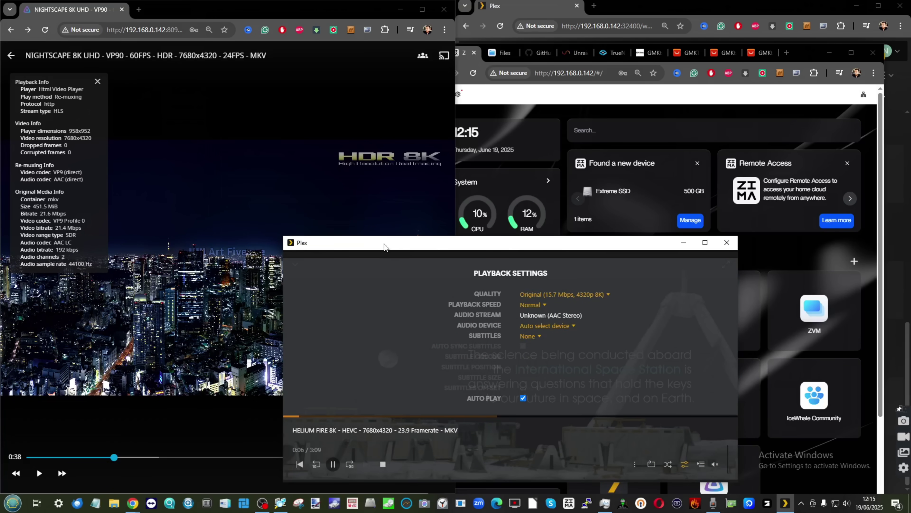
pyautogui.moveTo(384, 246); pyautogui.dragTo(101, 240)
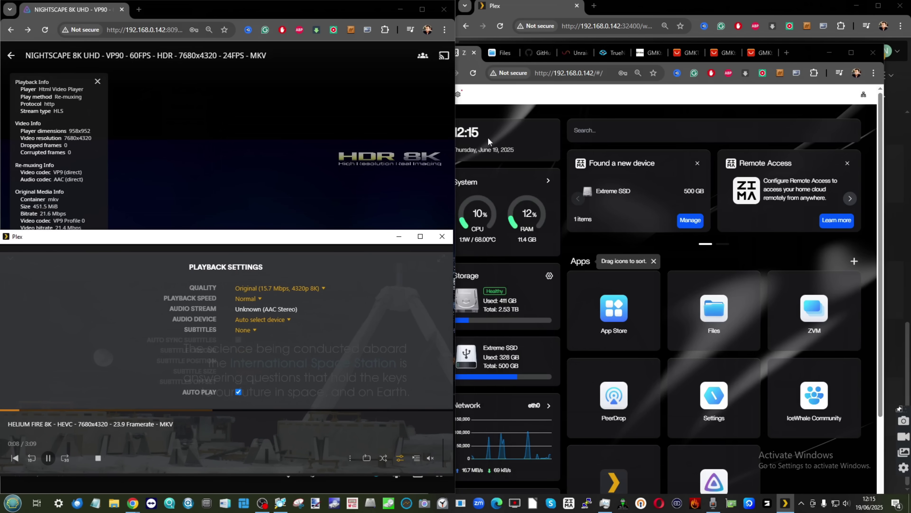
pyautogui.click(481, 213)
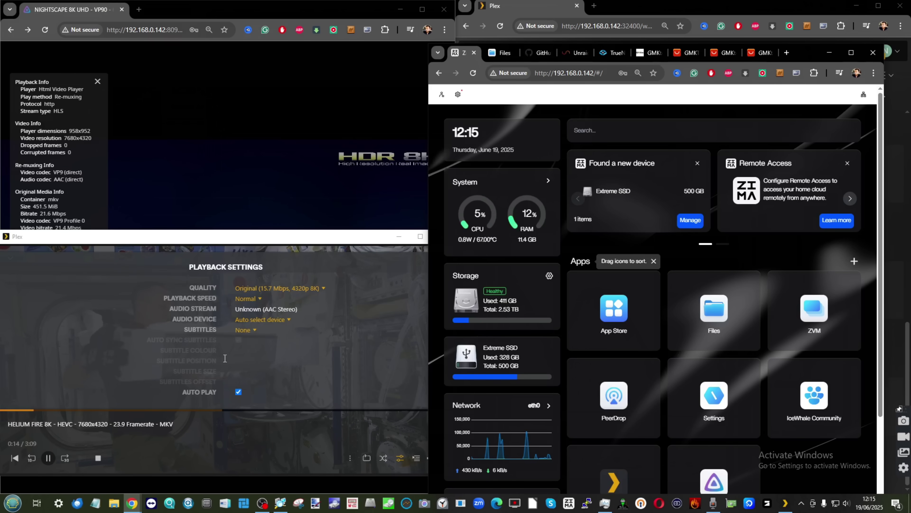
pyautogui.click(382, 432)
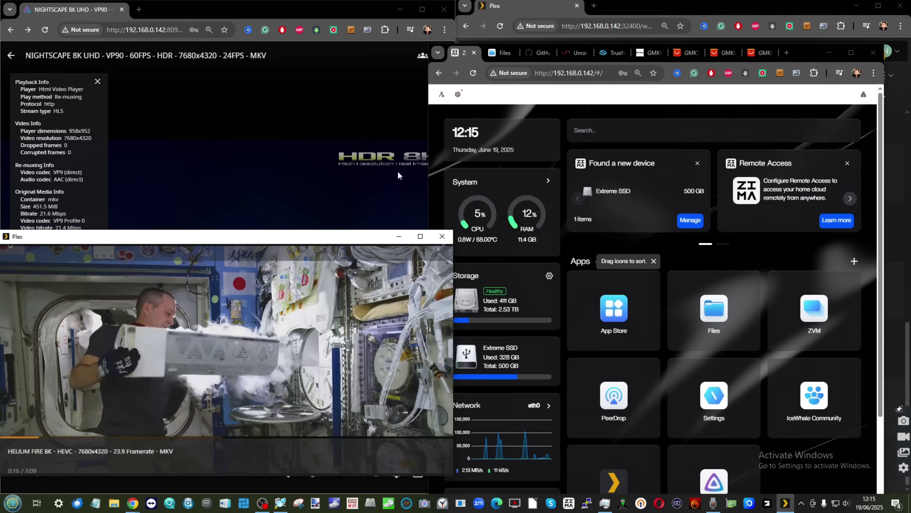
# - Bring up the Plex web window, play jellyfish-100-mbps-hd-hevc and show its playback settings
pyautogui.click(524, 33)
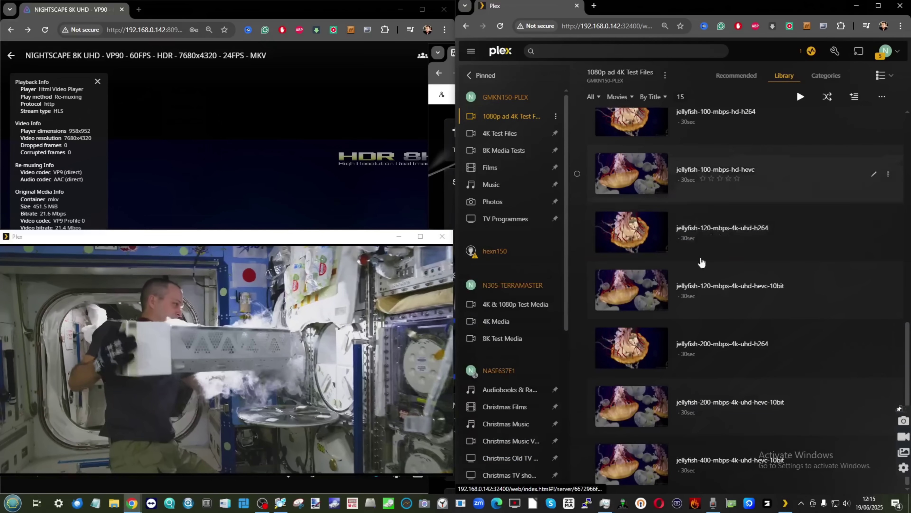
pyautogui.click(632, 174)
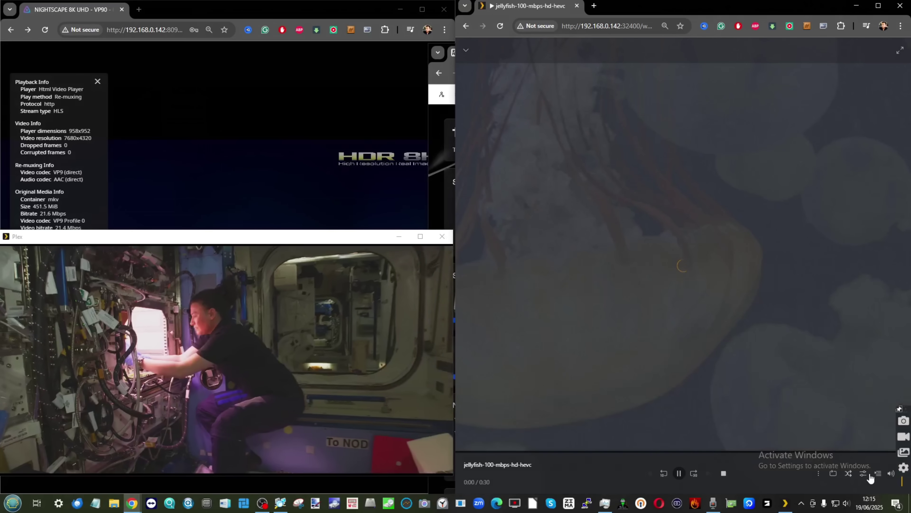
pyautogui.click(863, 474)
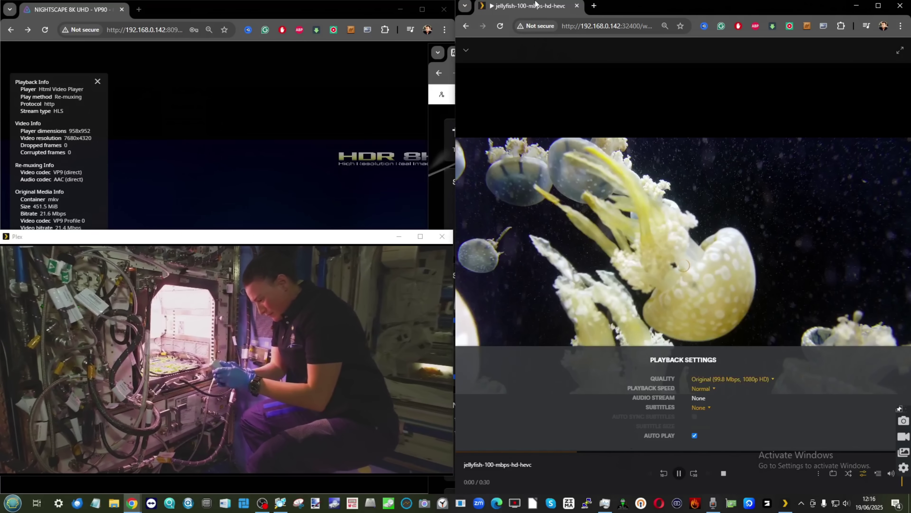
# - Place the ZimaOS dashboard over the playing videos to read its system load and check the PC's resource usage in Task Manager
pyautogui.click(452, 59)
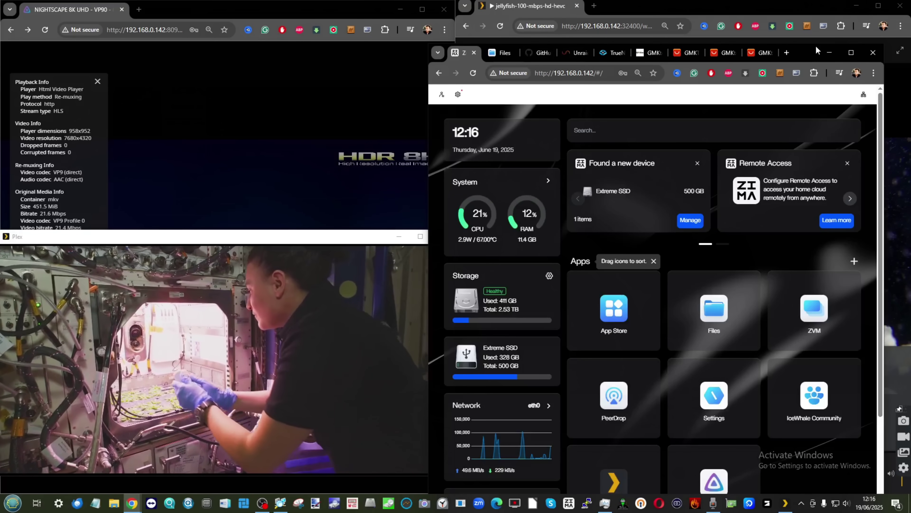
pyautogui.moveTo(813, 45); pyautogui.dragTo(515, 114)
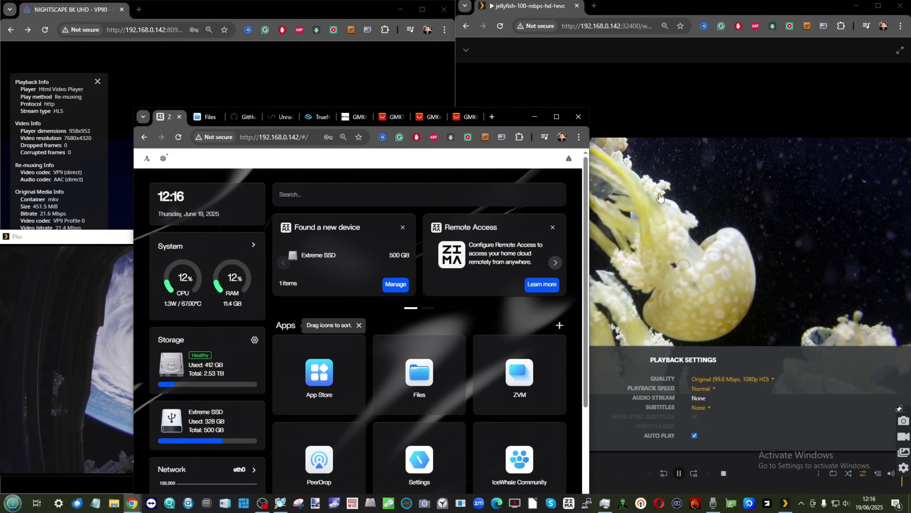
pyautogui.click(605, 503)
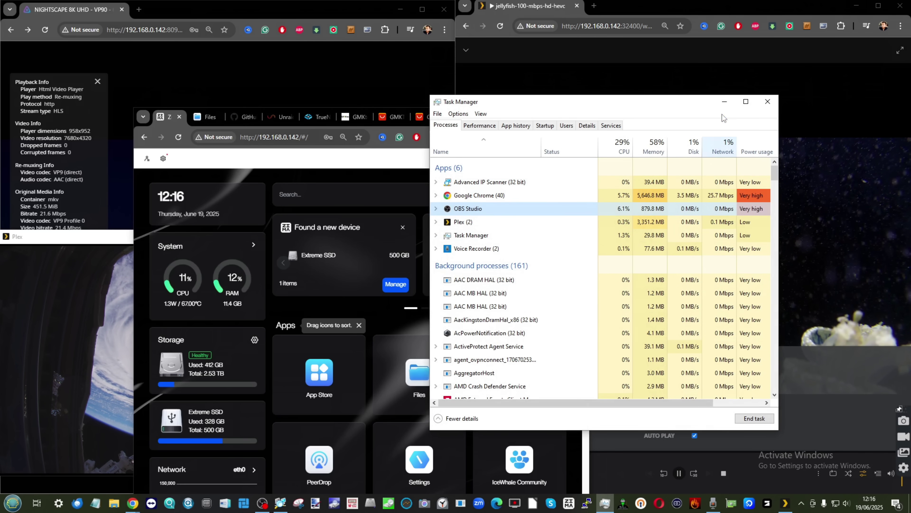
pyautogui.click(724, 101)
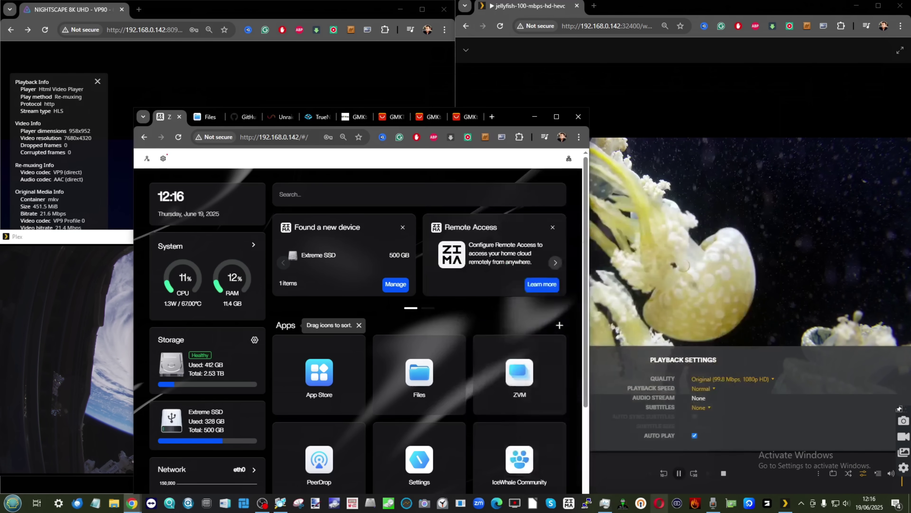
pyautogui.click(263, 507)
pyautogui.click(262, 506)
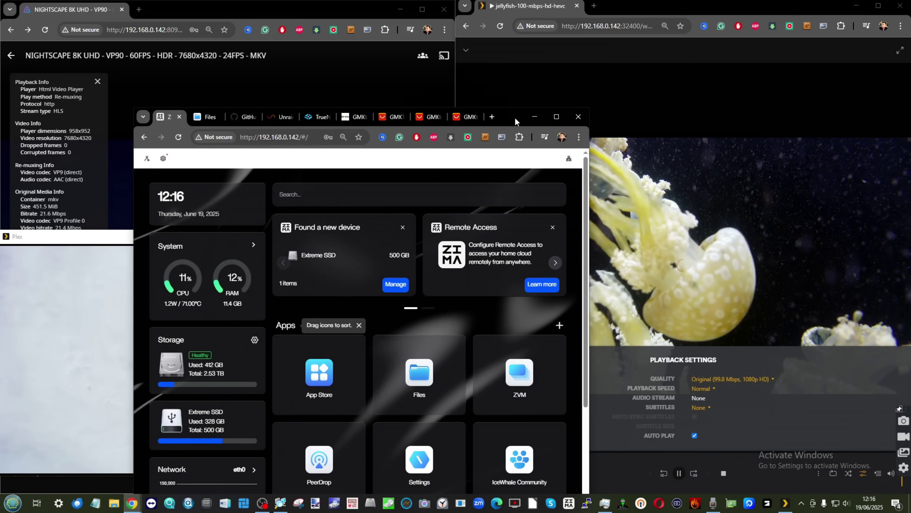
pyautogui.moveTo(515, 121); pyautogui.dragTo(764, 89)
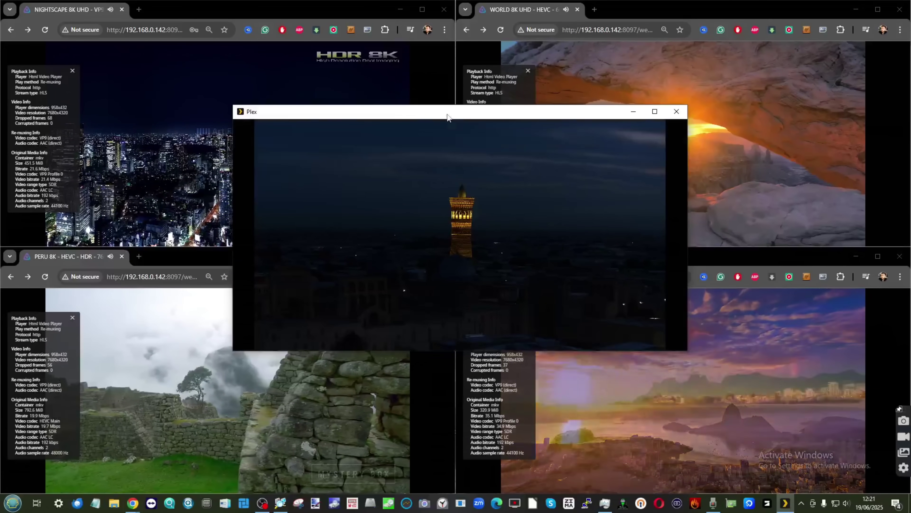
# - Show the playback settings of UZBEKISTAN 8K HDR in the Plex player and move its window slightly lower
pyautogui.moveTo(545, 289)
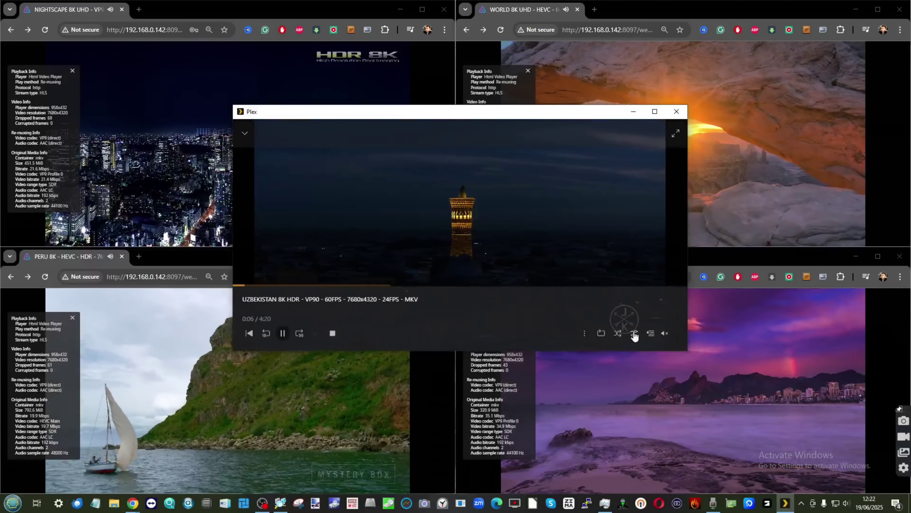
pyautogui.click(634, 334)
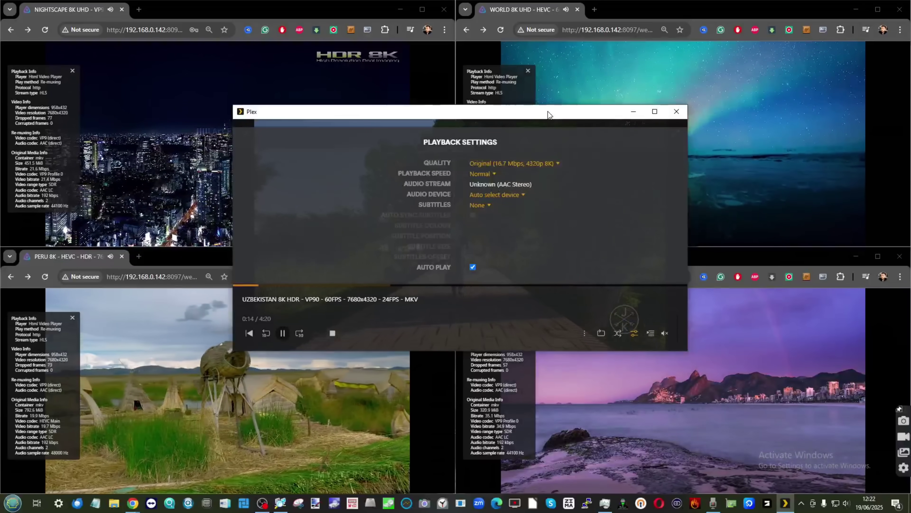
pyautogui.moveTo(548, 112); pyautogui.dragTo(552, 146)
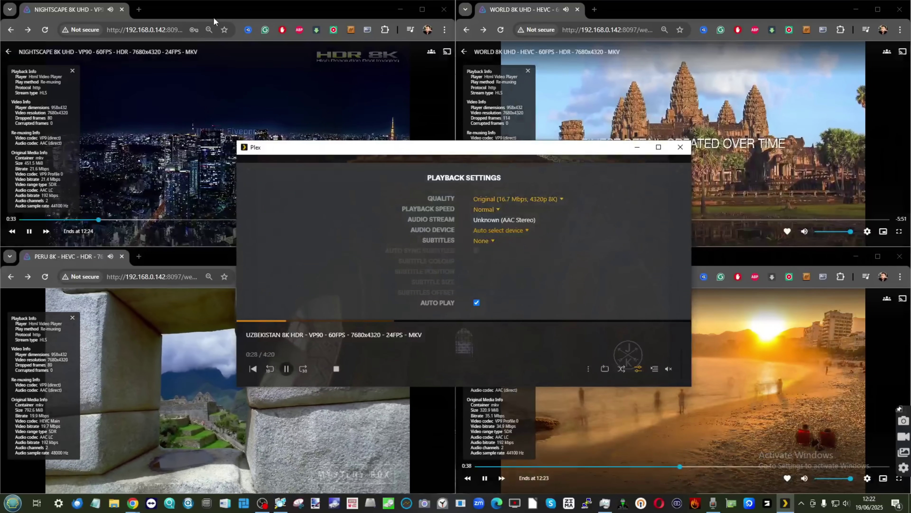
# - Pause the NIGHTSCAPE, WORLD and RIO streams, highlighting the video resolution in the Jellyfin playback info and the server address
pyautogui.doubleClick(251, 9)
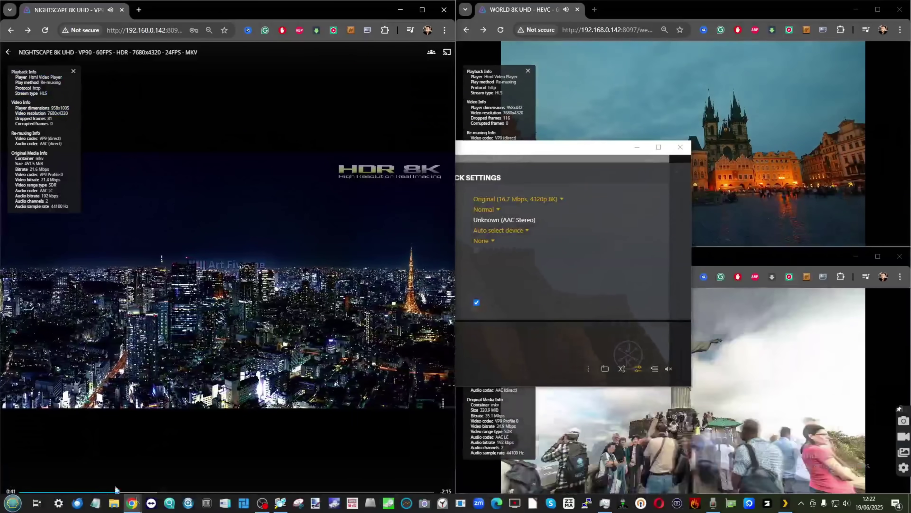
pyautogui.moveTo(841, 373)
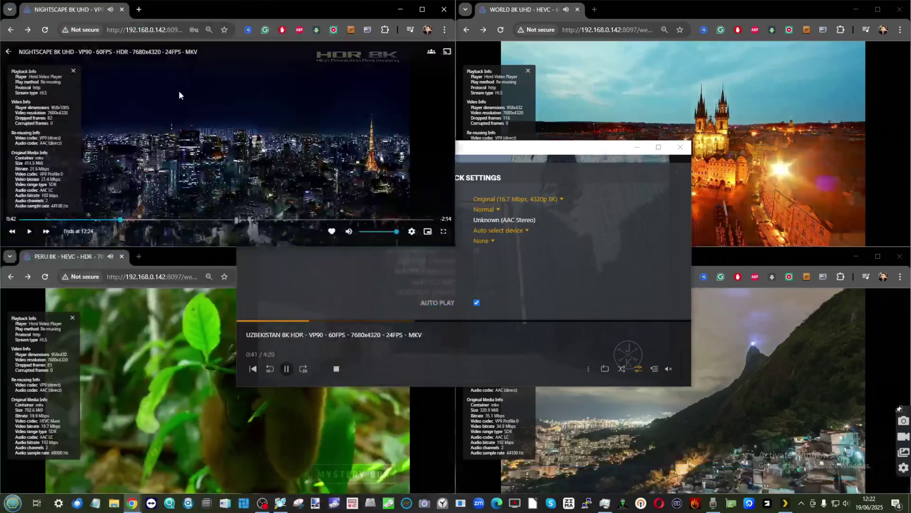
pyautogui.moveTo(203, 376)
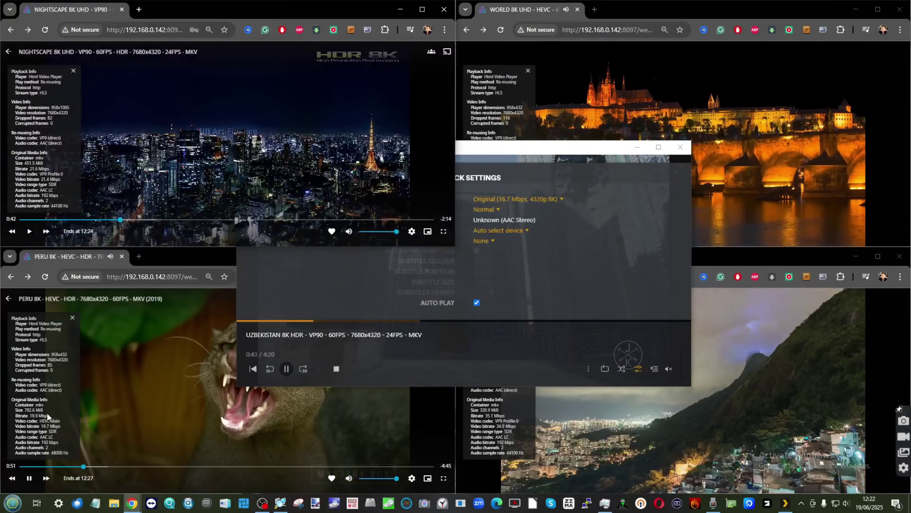
pyautogui.tripleClick(64, 359)
pyautogui.click(740, 138)
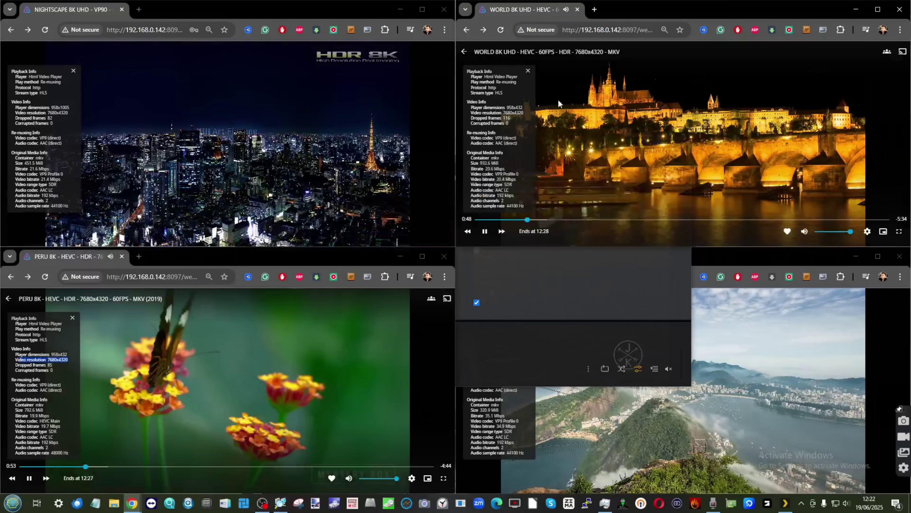
pyautogui.click(557, 351)
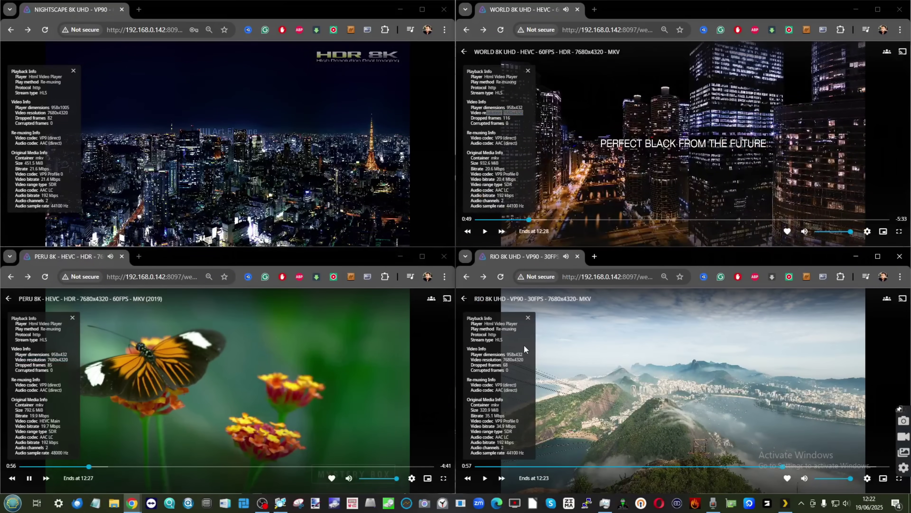
pyautogui.moveTo(525, 359); pyautogui.dragTo(492, 359)
pyautogui.click(594, 279)
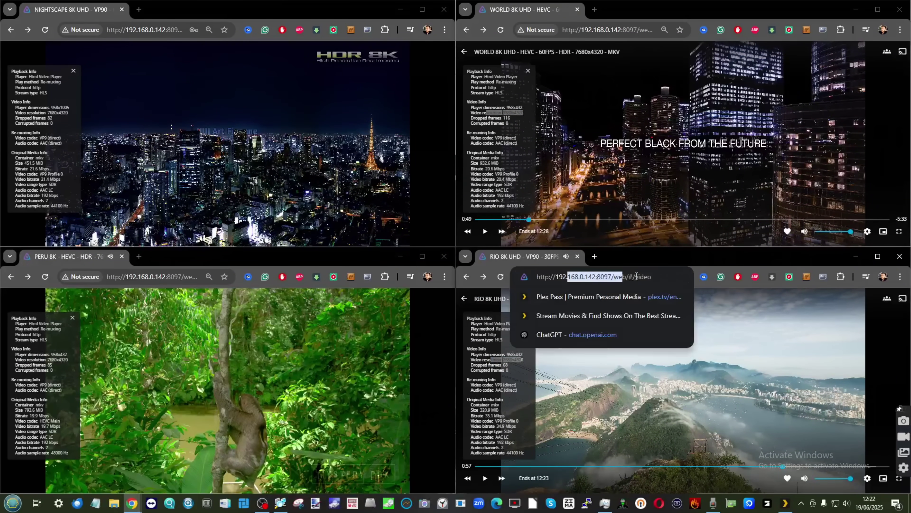
pyautogui.moveTo(145, 276); pyautogui.dragTo(112, 272)
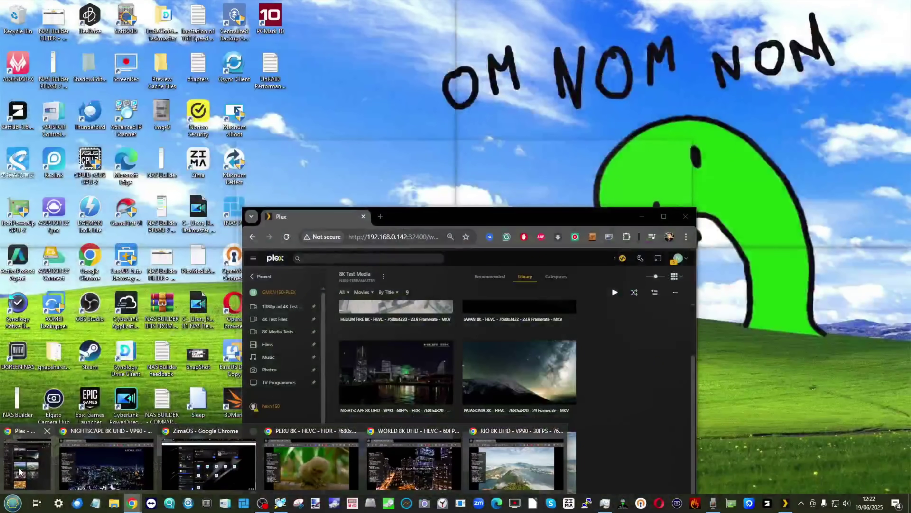
# - Bring up the Plex web window and open the status dashboard in the GMKN150-PLEX server settings
pyautogui.click(20, 471)
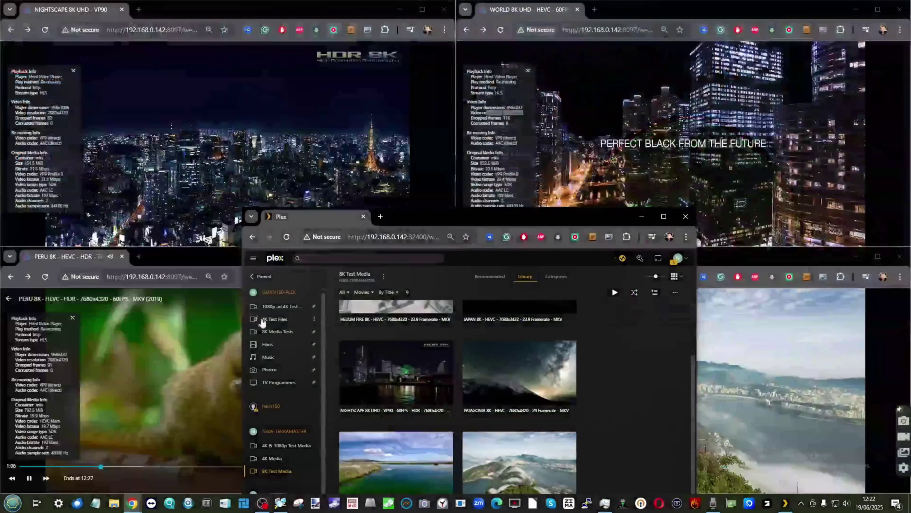
pyautogui.moveTo(334, 323)
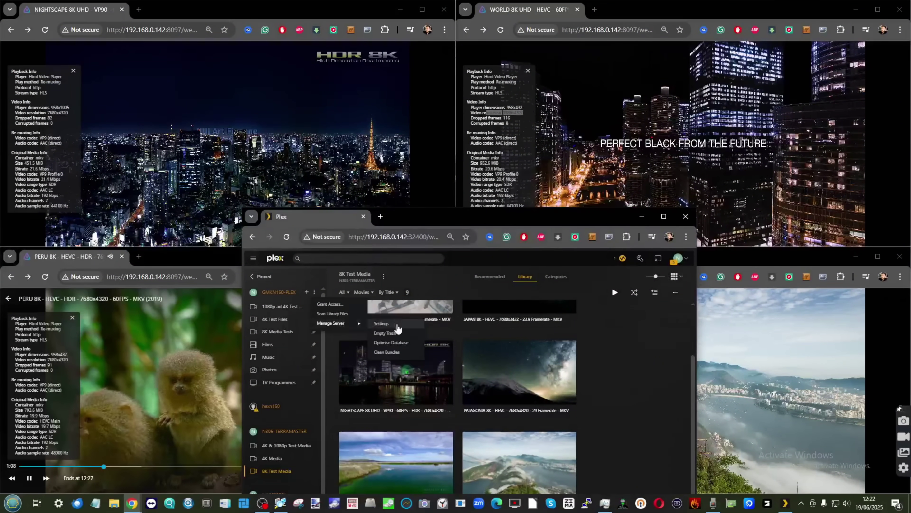
pyautogui.click(397, 325)
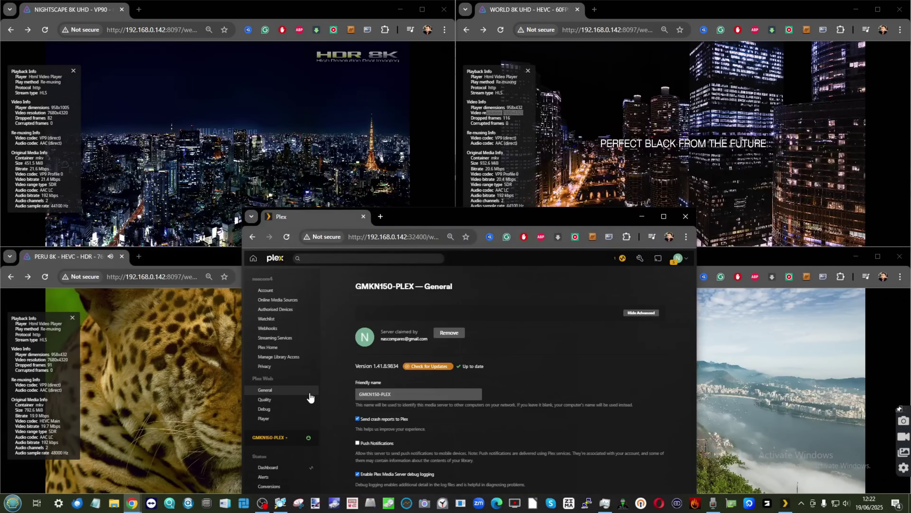
pyautogui.click(268, 467)
# - Examine the UZBEKISTAN stream and the bandwidth and CPU graphs on the Plex server dashboard, and minimise the window
pyautogui.scroll(-2, 459, 358)
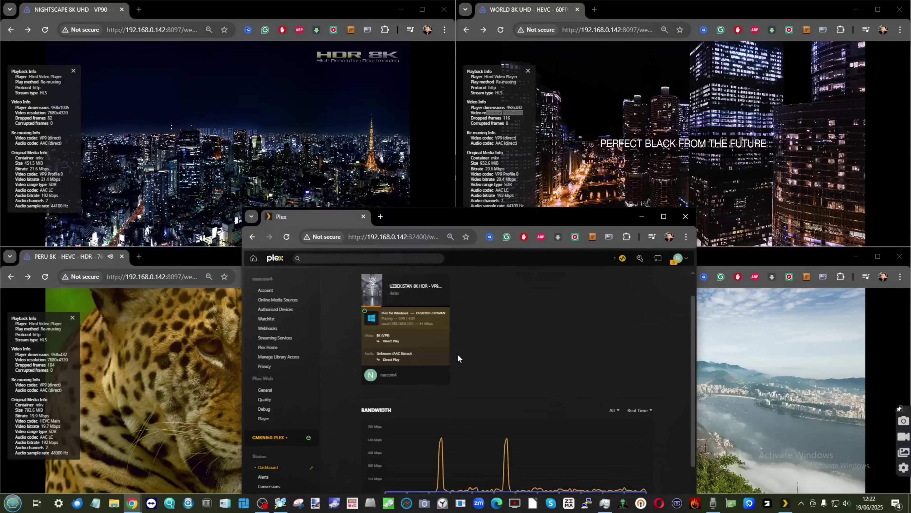
pyautogui.scroll(-6, 413, 295)
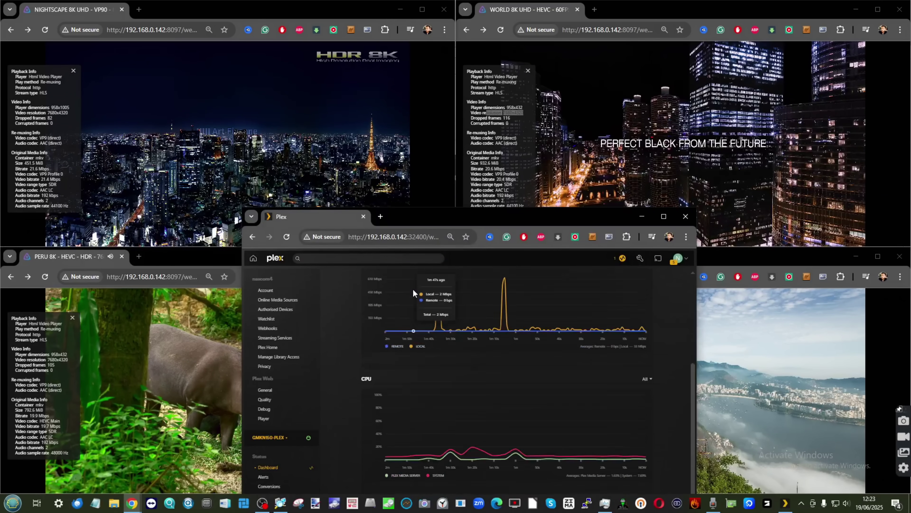
pyautogui.moveTo(543, 389)
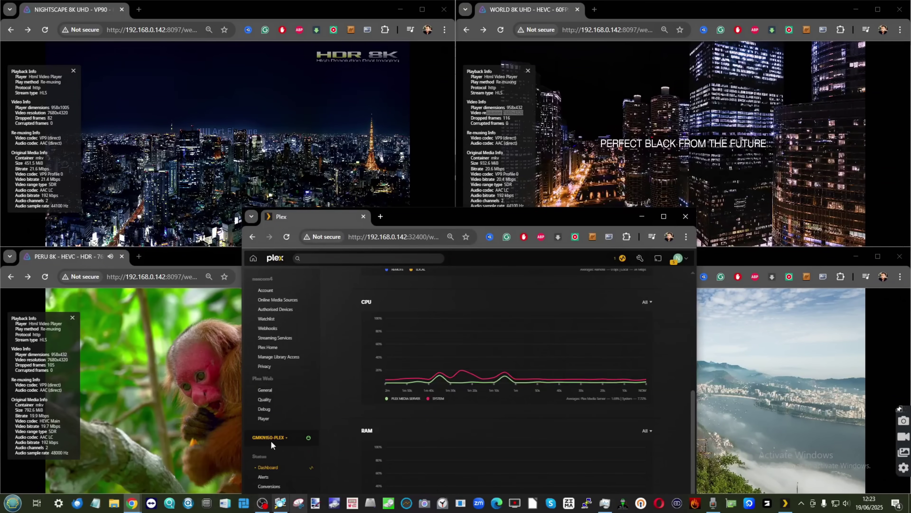
pyautogui.click(642, 216)
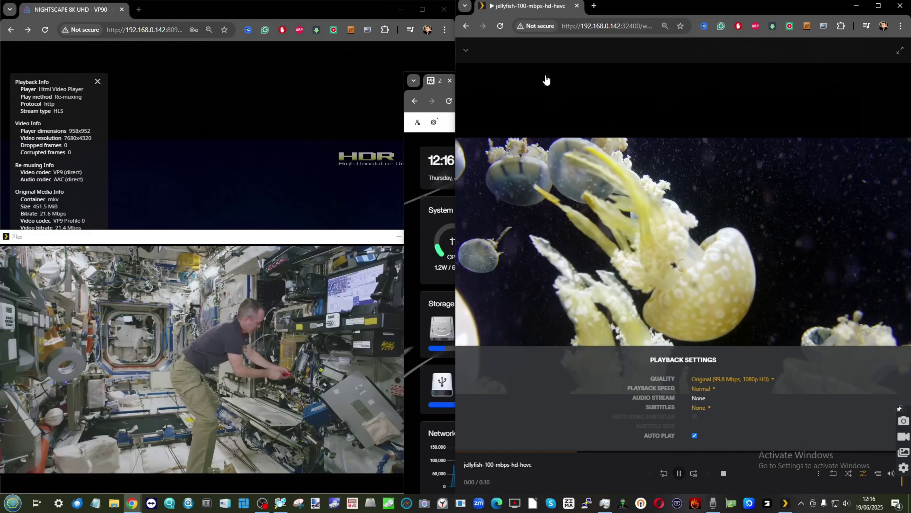
# - Collapse the jellyfish player and open the full library listing of 8K Test Media on N305-TERRAMASTER
pyautogui.click(464, 51)
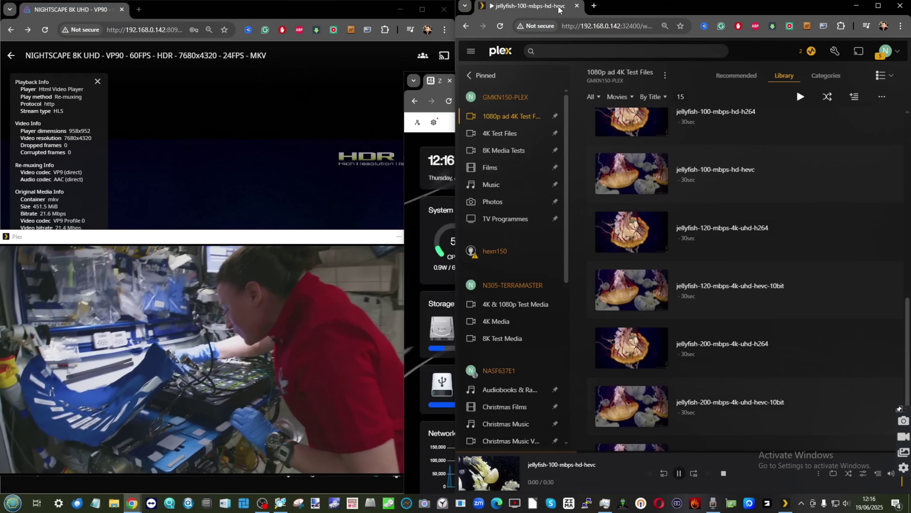
pyautogui.scroll(-1, 674, 350)
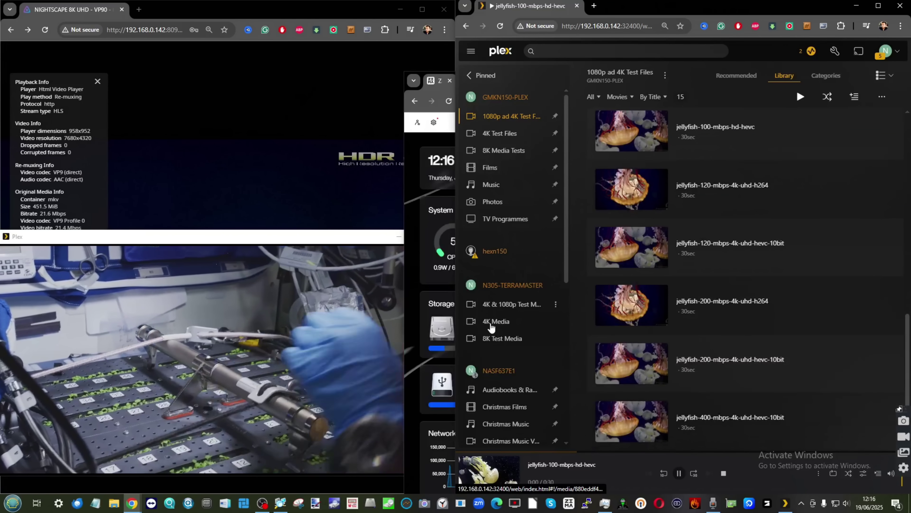
pyautogui.click(503, 338)
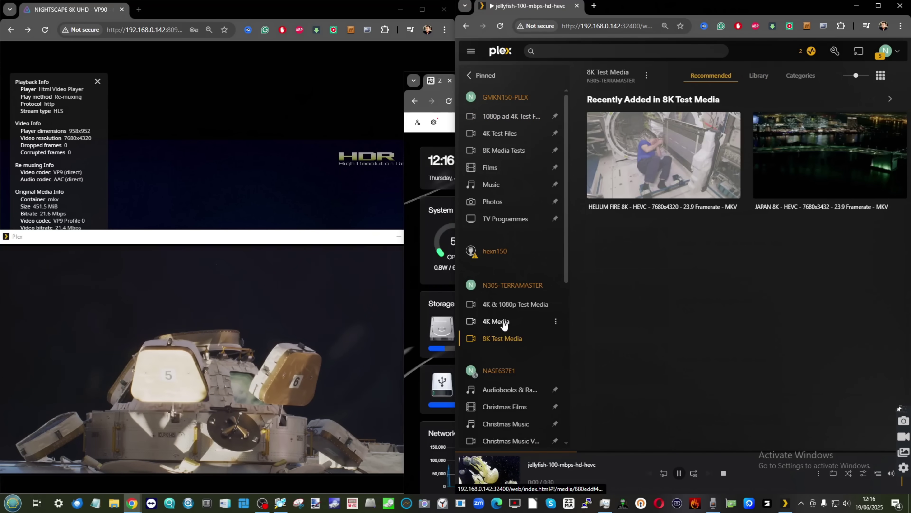
pyautogui.click(758, 76)
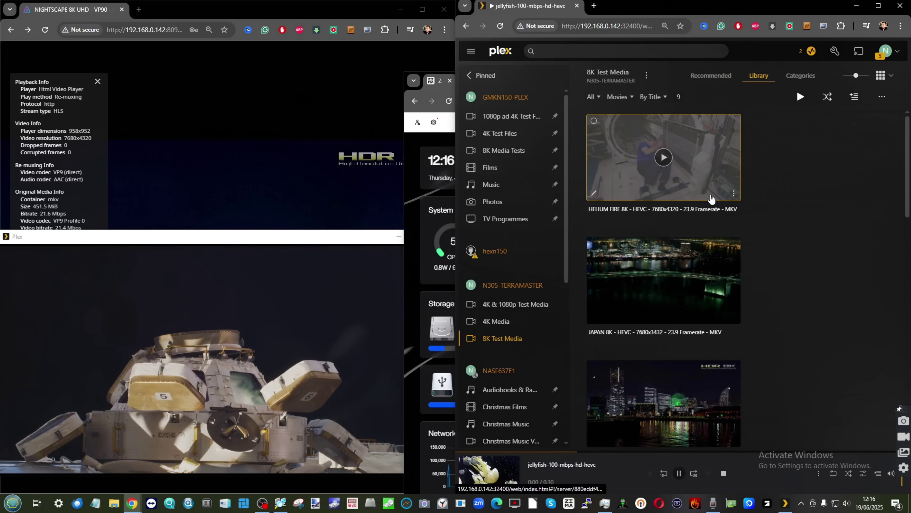
pyautogui.moveTo(188, 379)
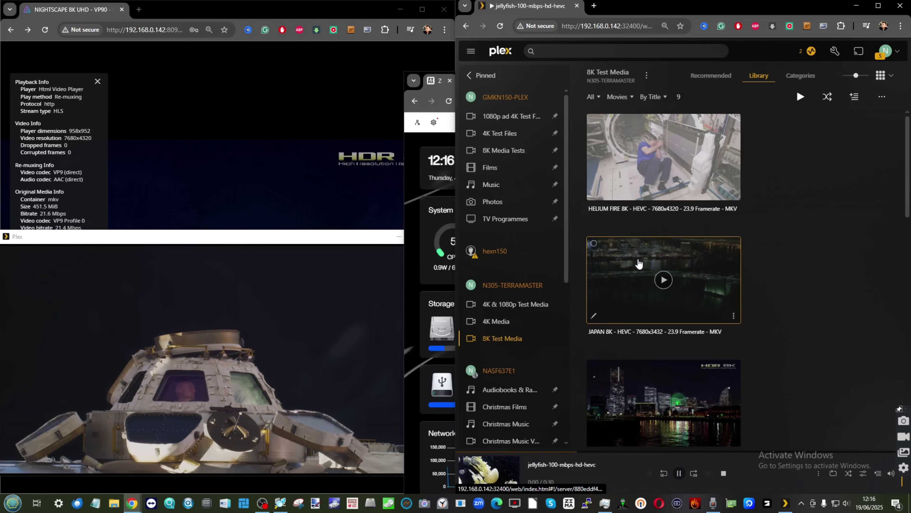
# - Look through the 8K Test Media library down to its last titles, and bring up the ZimaOS dashboard window in full size
pyautogui.scroll(-5, 667, 272)
pyautogui.scroll(-10, 668, 271)
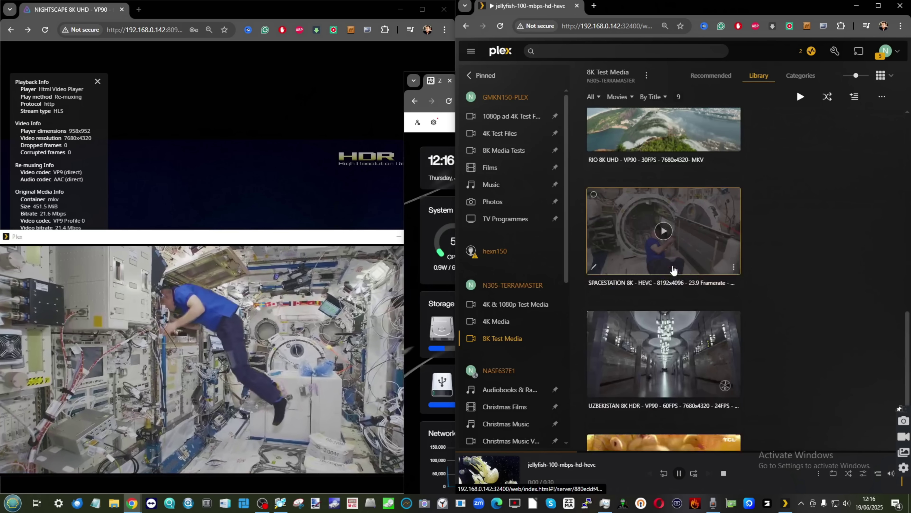
pyautogui.moveTo(381, 58)
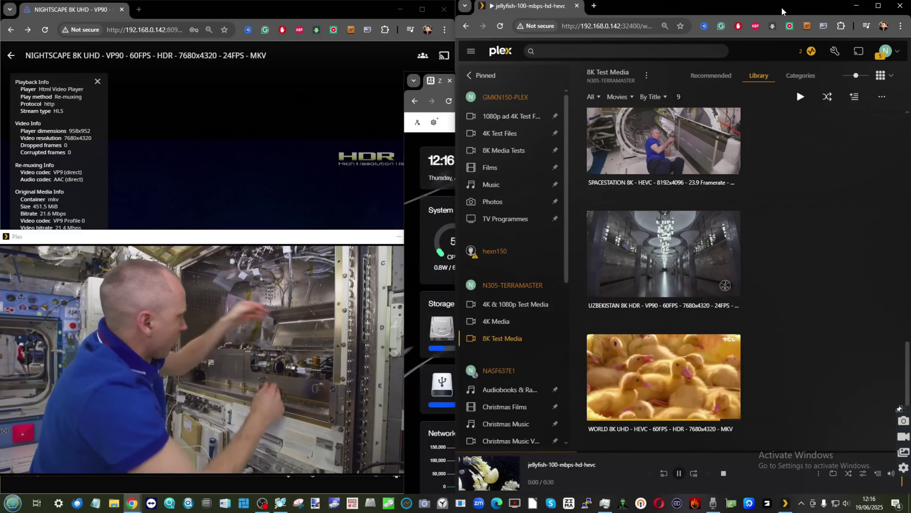
pyautogui.moveTo(781, 11); pyautogui.dragTo(567, 222)
pyautogui.click(827, 80)
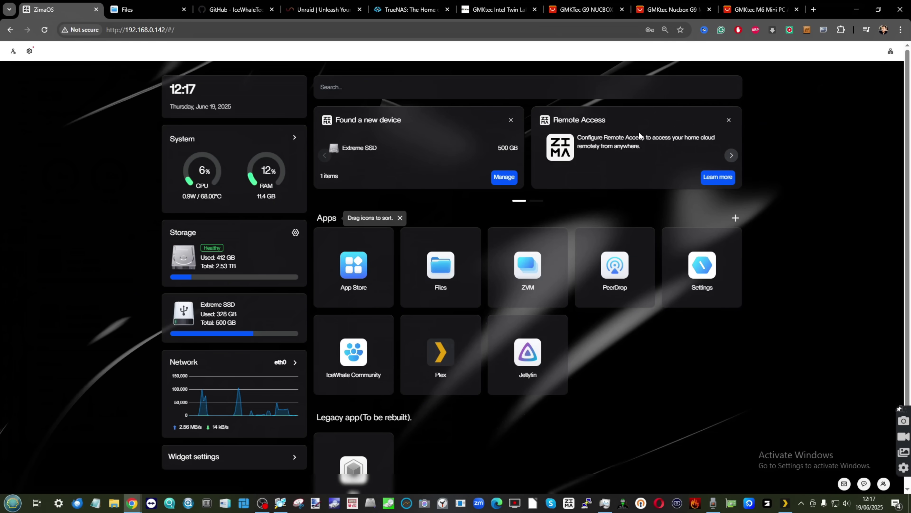
# - Open the AliExpress listing for the GMKtec Nucbox G9, highlighting "NO SSD" in the selected variant and the current sale price
pyautogui.click(641, 16)
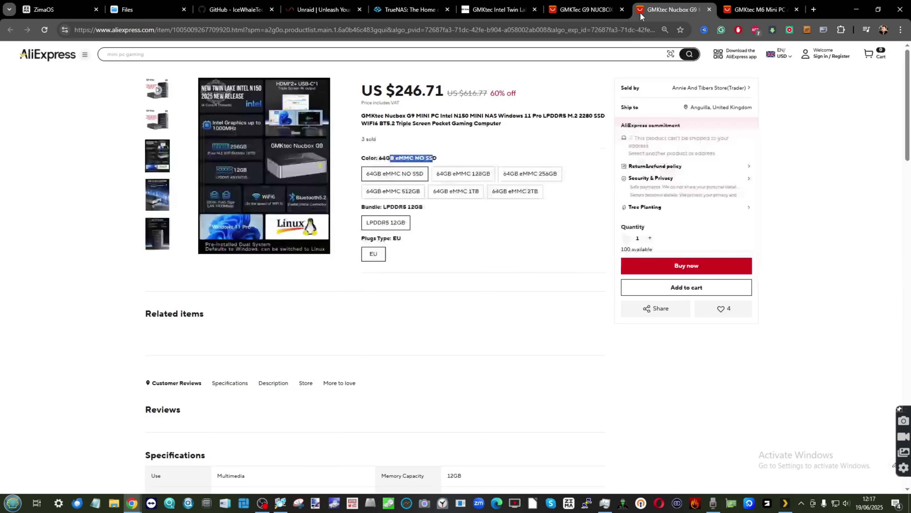
pyautogui.click(424, 166)
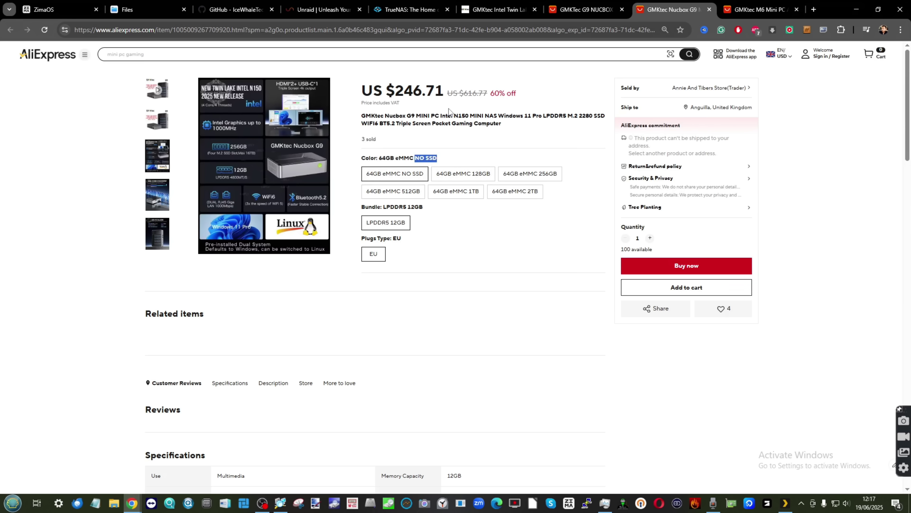
pyautogui.moveTo(446, 94); pyautogui.dragTo(358, 92)
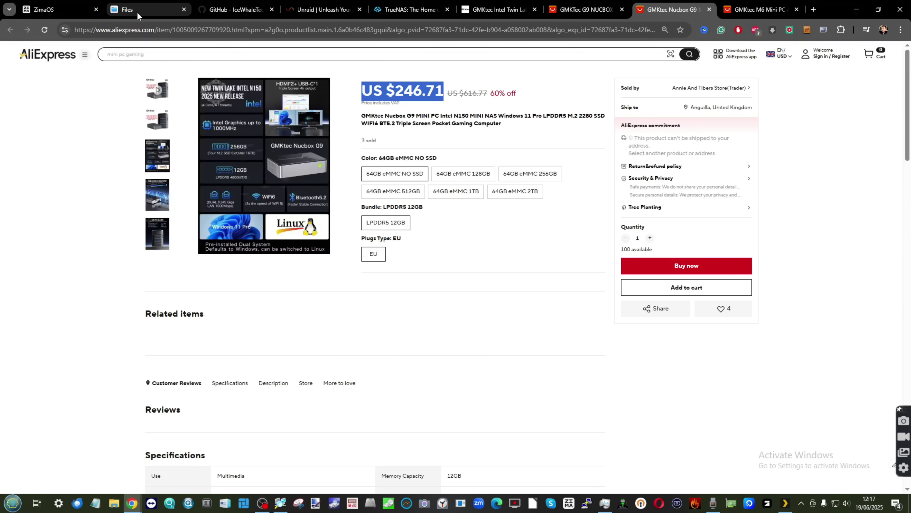
# - Highlight the dollar amount of the Nucbox G9 sale price on AliExpress again, and return to the ZimaOS dashboard
pyautogui.click(129, 10)
pyautogui.click(652, 10)
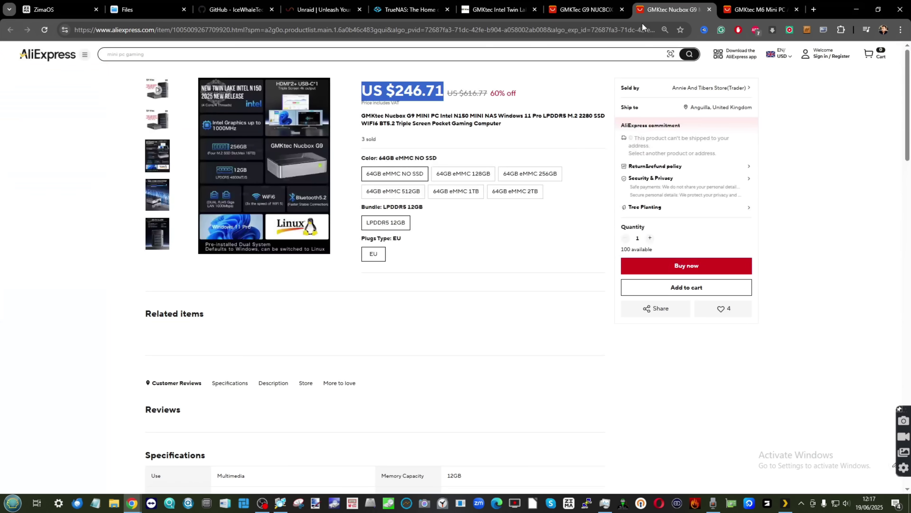
pyautogui.click(400, 96)
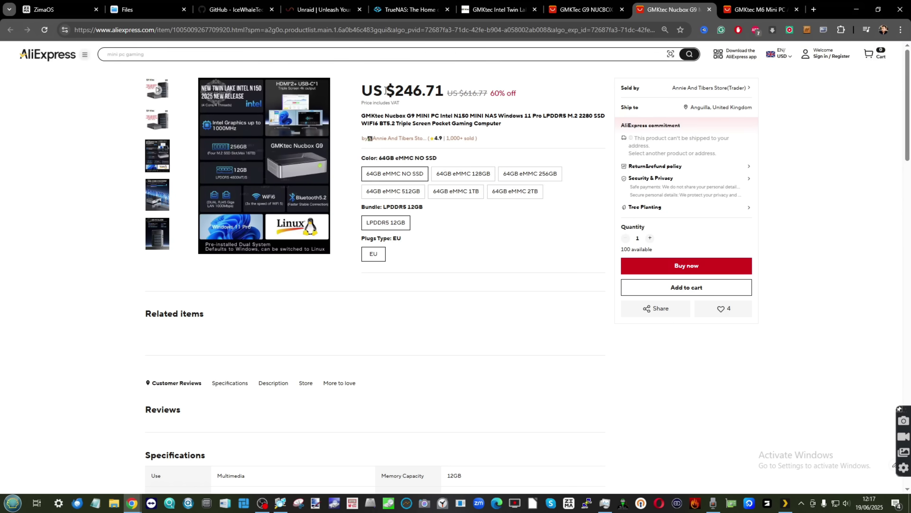
pyautogui.moveTo(385, 90); pyautogui.dragTo(461, 94)
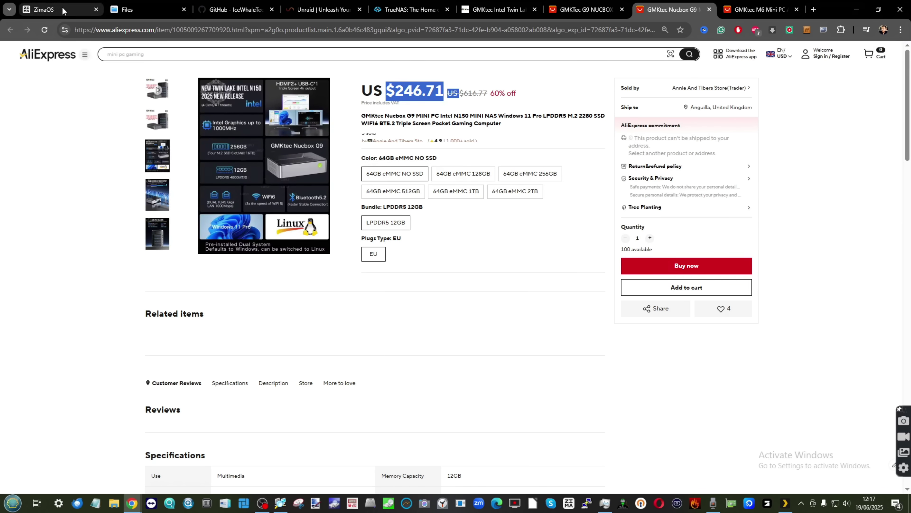
pyautogui.hotkey('ctrl', '1')
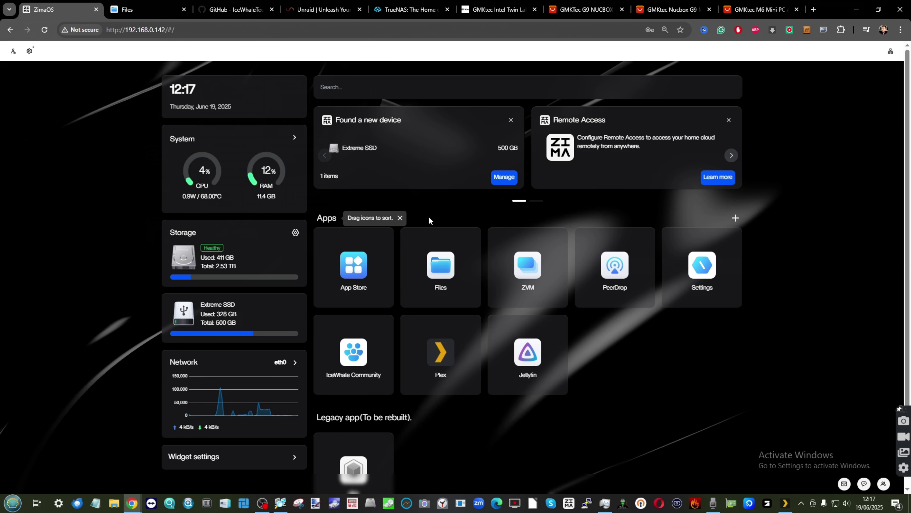